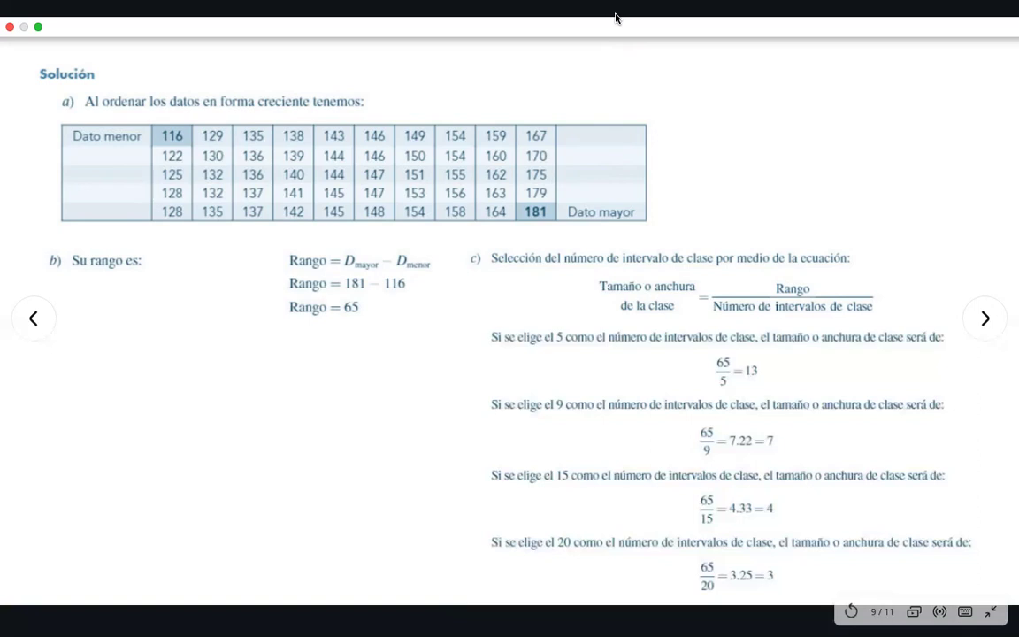
Step: Switch from the slides to the Excel workbook and calculate the Rango in L6 with =L4-L5
{"action": "key", "text": "Escape"}
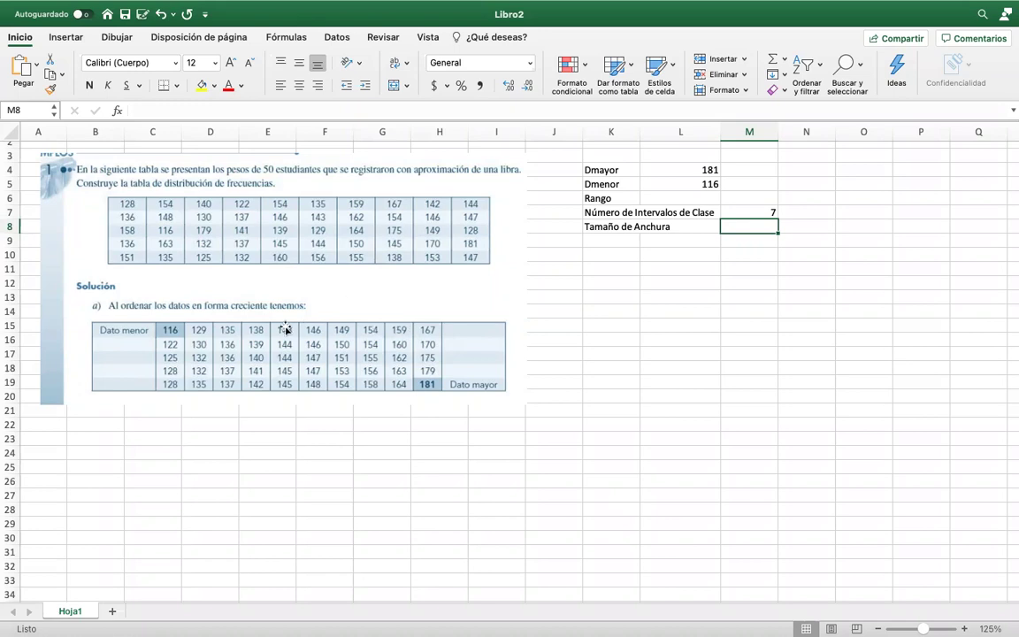
{"action": "left_click", "coordinate": [685, 202]}
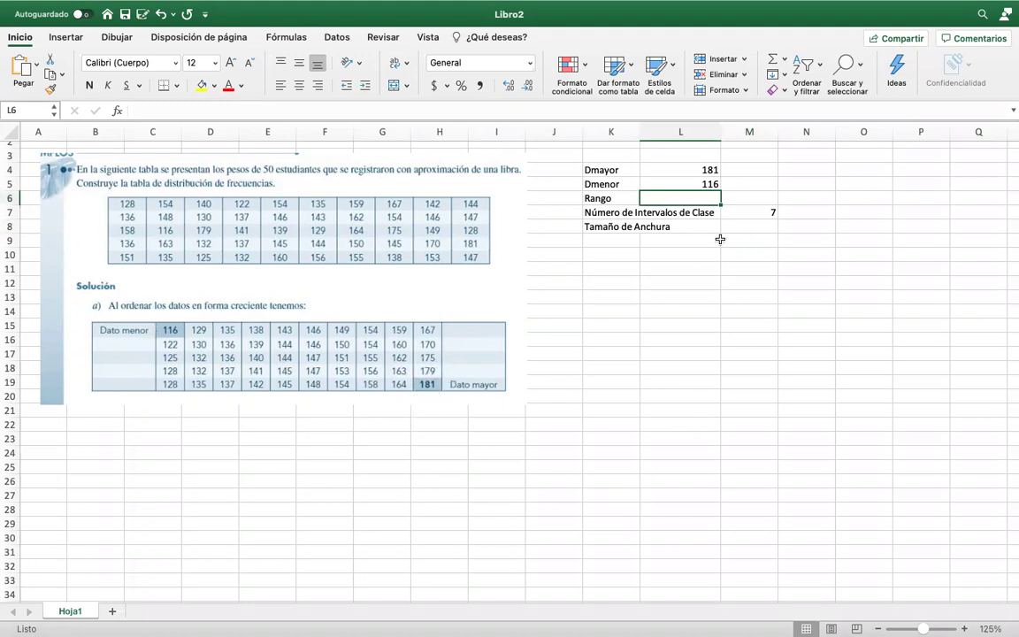
{"action": "type", "text": "="}
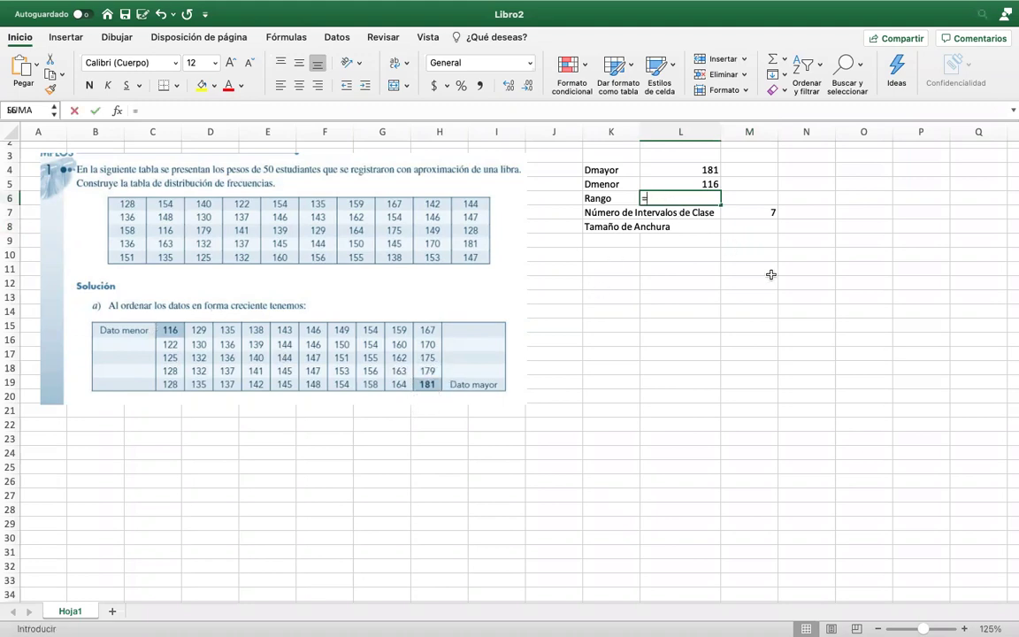
{"action": "left_click", "coordinate": [681, 168]}
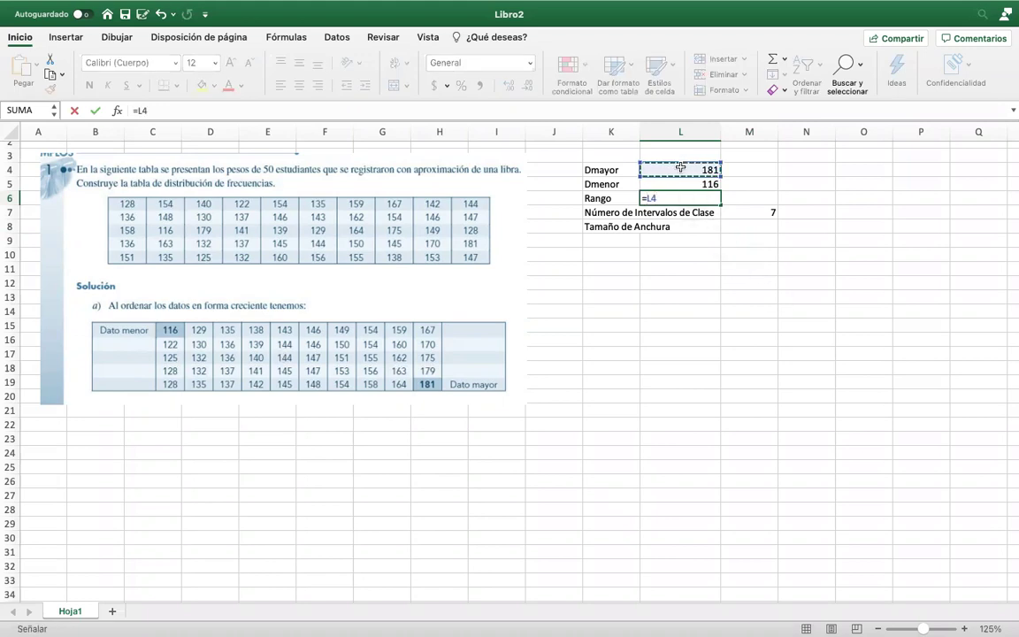
{"action": "type", "text": "-"}
{"action": "left_click", "coordinate": [689, 184]}
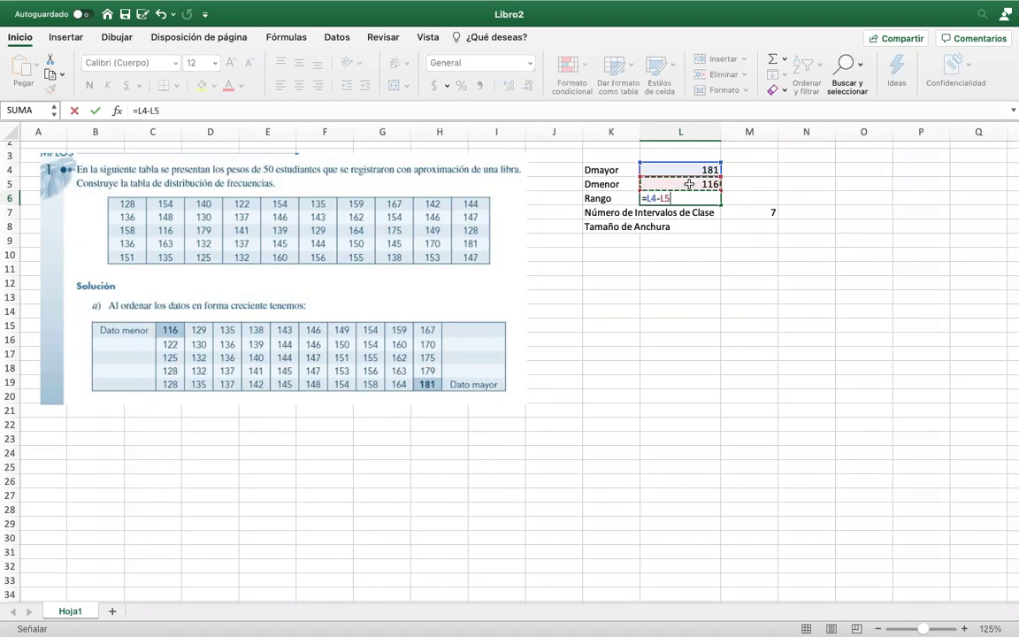
{"action": "key", "text": "Return"}
{"action": "left_click", "coordinate": [695, 195]}
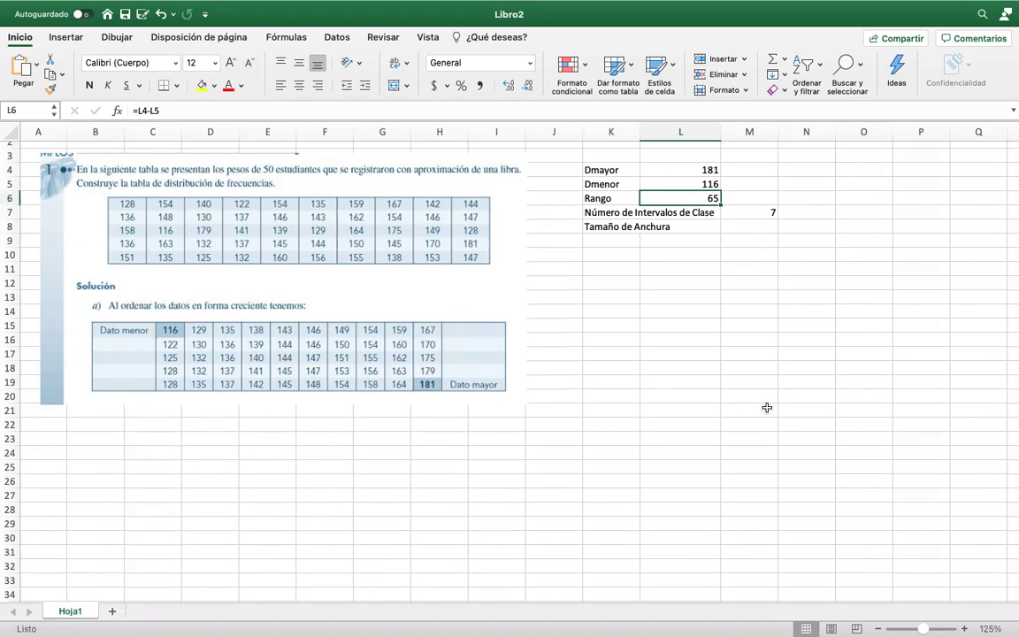
Step: Calculate the Tamaño de Anchura in M8 by dividing the range by the number of class intervals, =L6/M7
{"action": "left_click", "coordinate": [748, 214]}
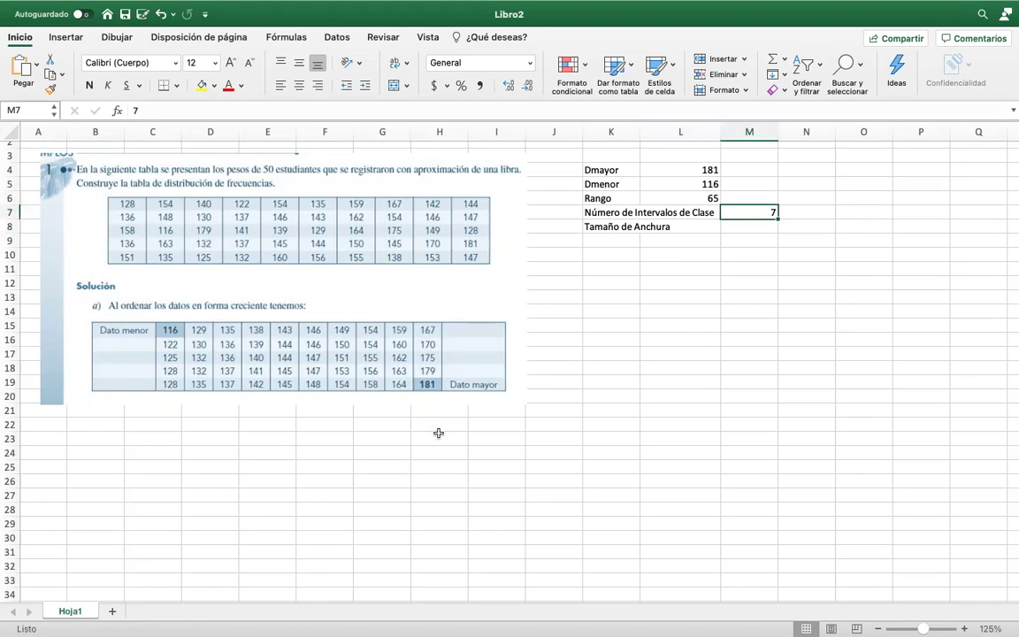
{"action": "left_click", "coordinate": [752, 228]}
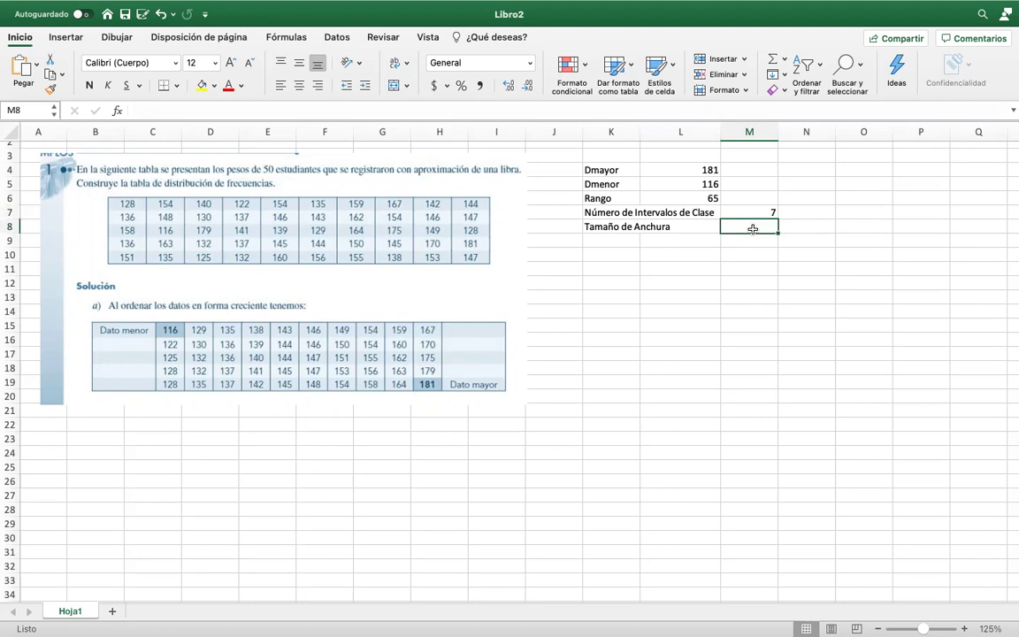
{"action": "type", "text": "="}
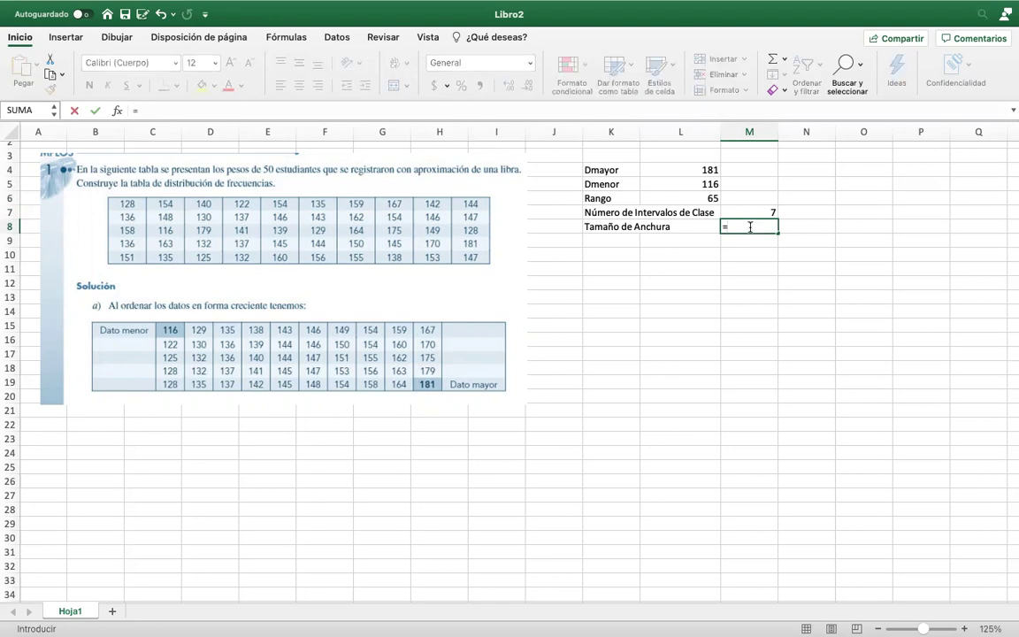
{"action": "left_click", "coordinate": [712, 199]}
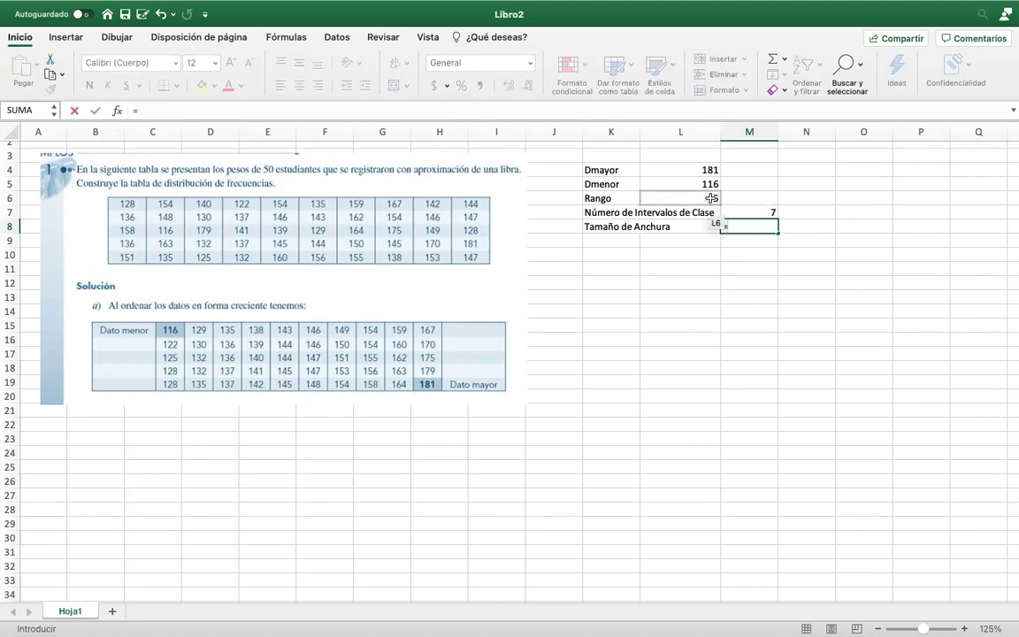
{"action": "type", "text": "/"}
{"action": "left_click", "coordinate": [758, 212]}
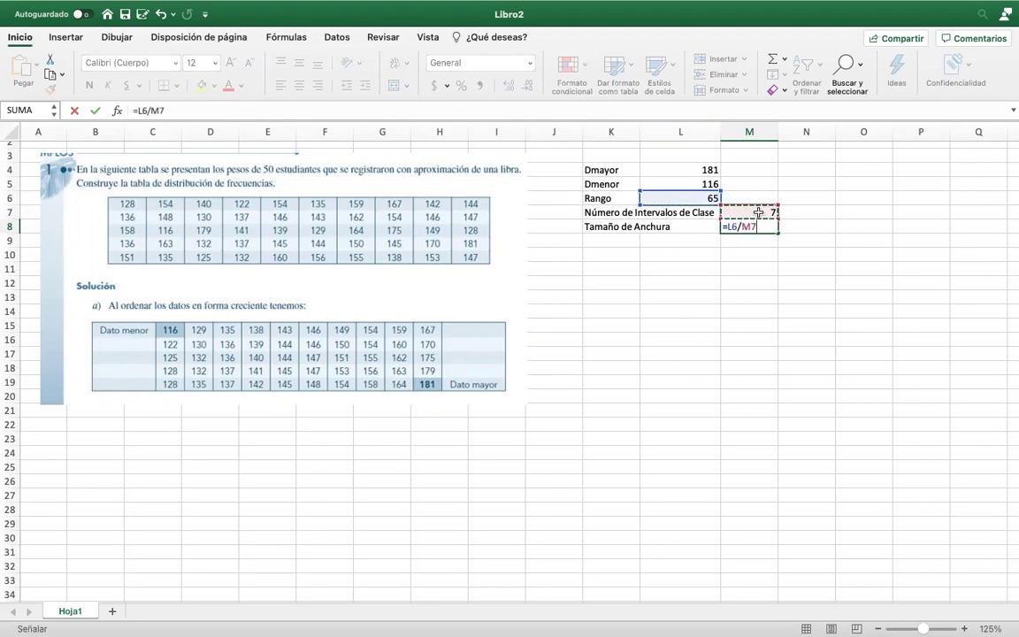
{"action": "key", "text": "Return"}
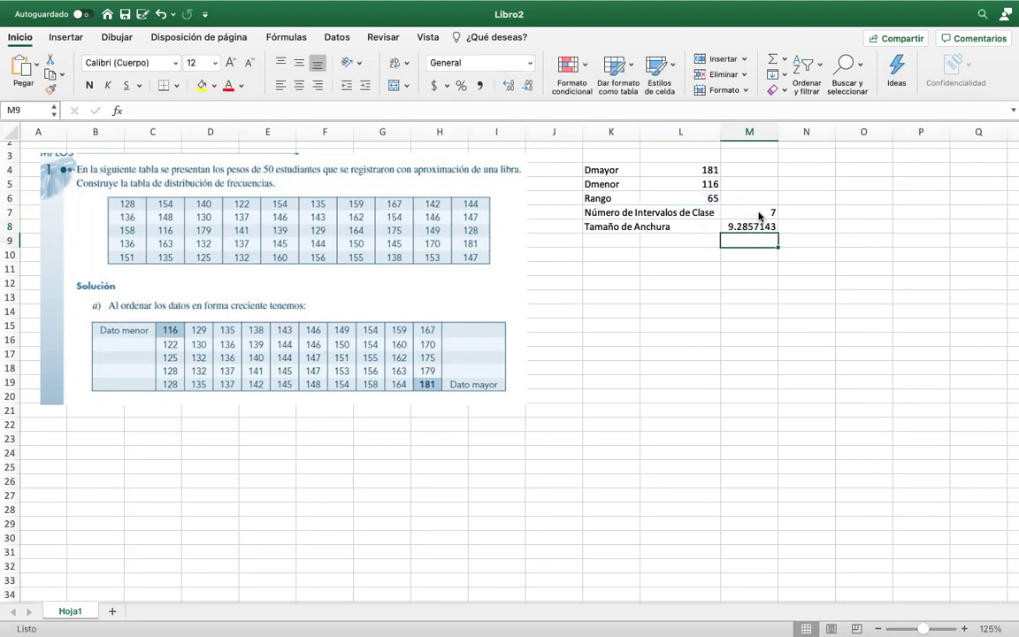
Step: Try 6, 9 and 10 as the number of class intervals in M7, and set it back to 7
{"action": "left_click", "coordinate": [761, 212]}
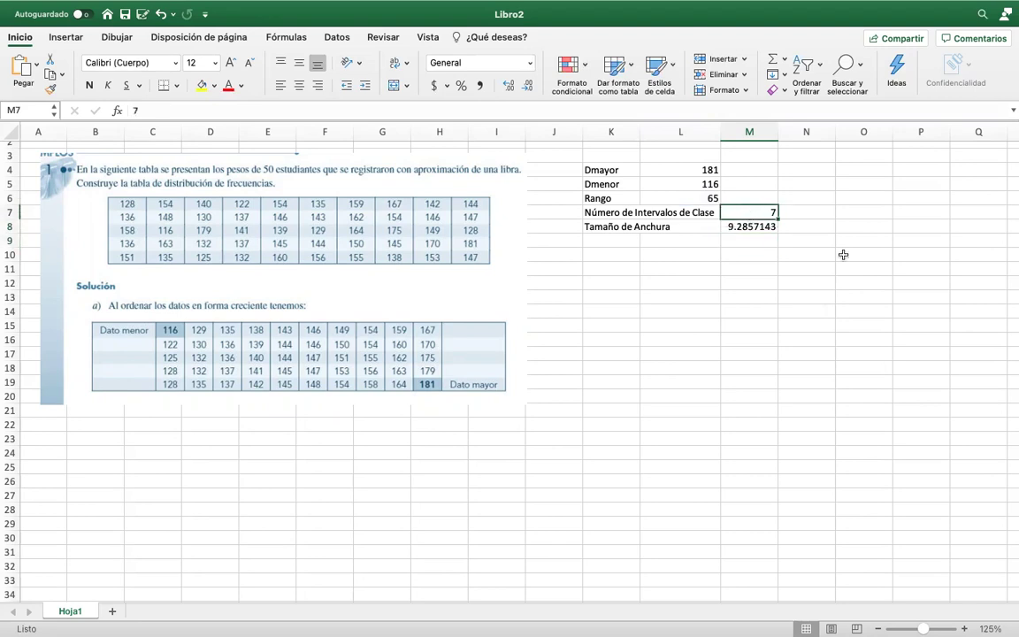
{"action": "type", "text": "6"}
{"action": "key", "text": "Return"}
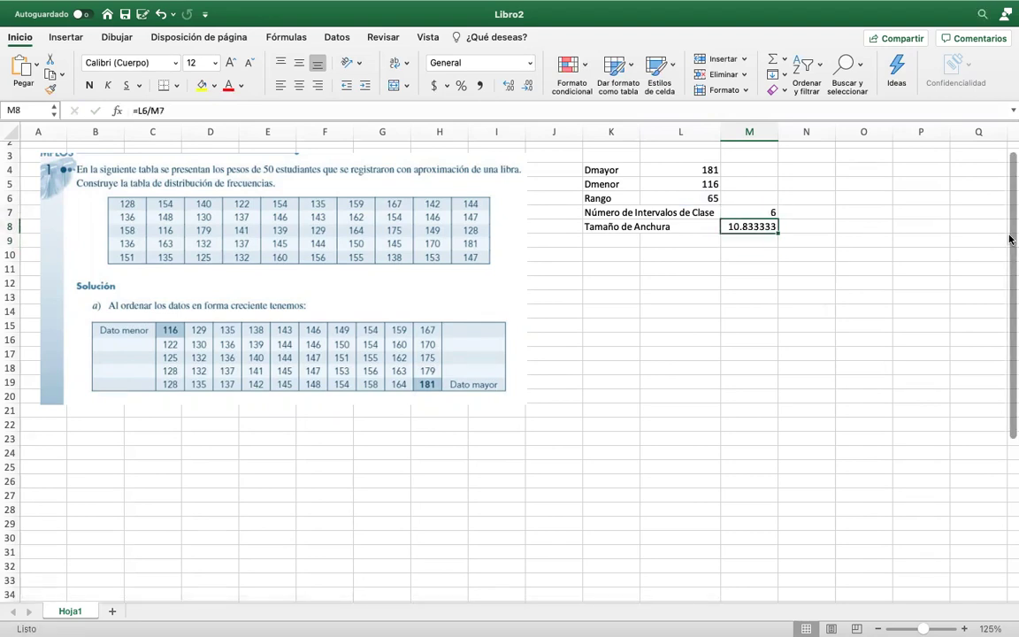
{"action": "key", "text": "Up"}
{"action": "type", "text": "9"}
{"action": "key", "text": "Return"}
{"action": "key", "text": "Up"}
{"action": "type", "text": "10"}
{"action": "key", "text": "Return"}
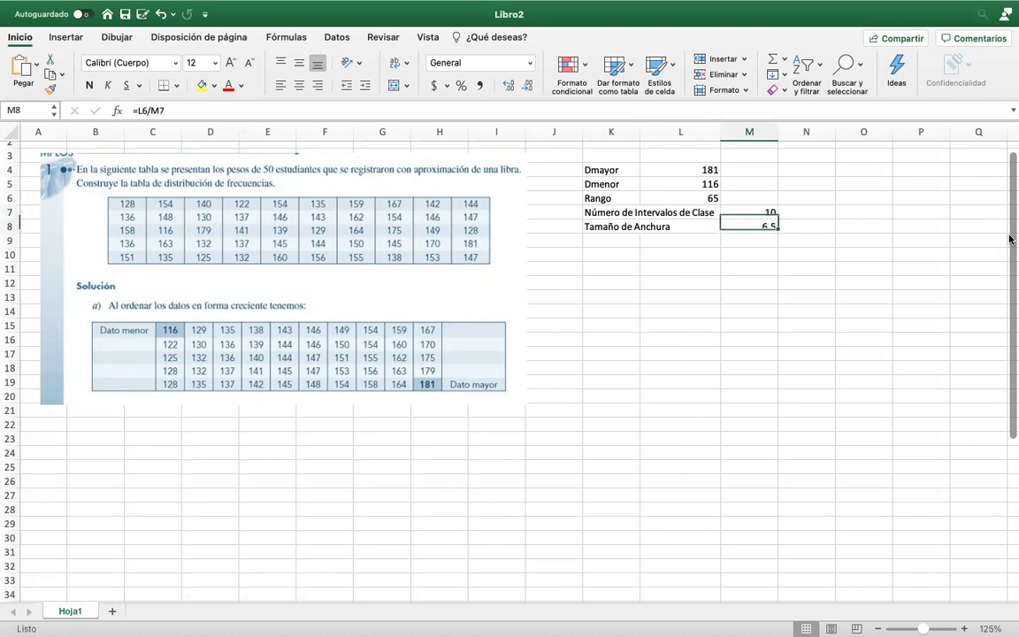
{"action": "key", "text": "Up"}
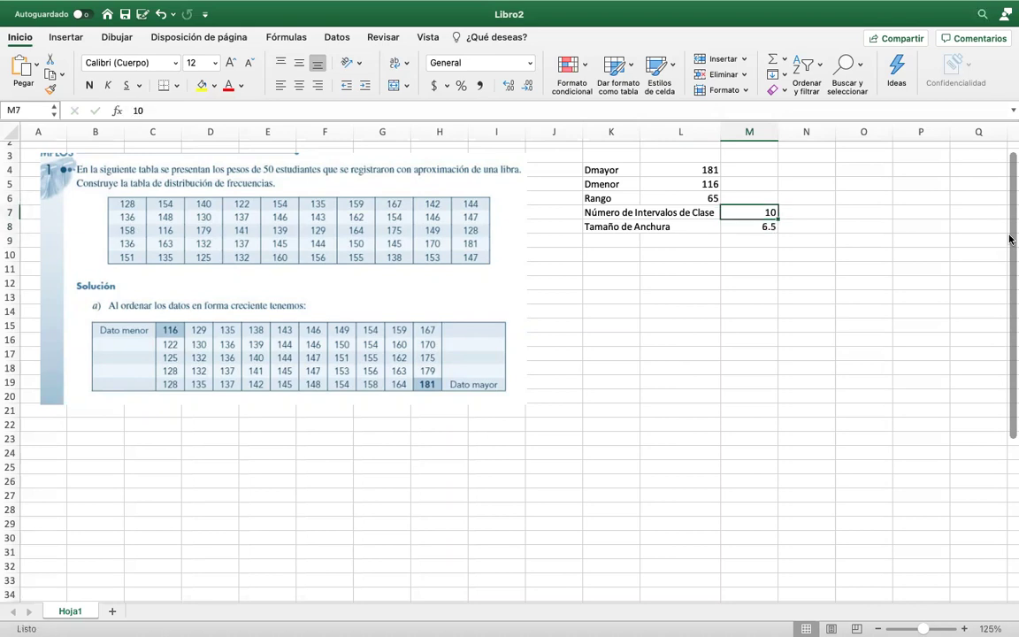
{"action": "type", "text": "7"}
{"action": "key", "text": "Return"}
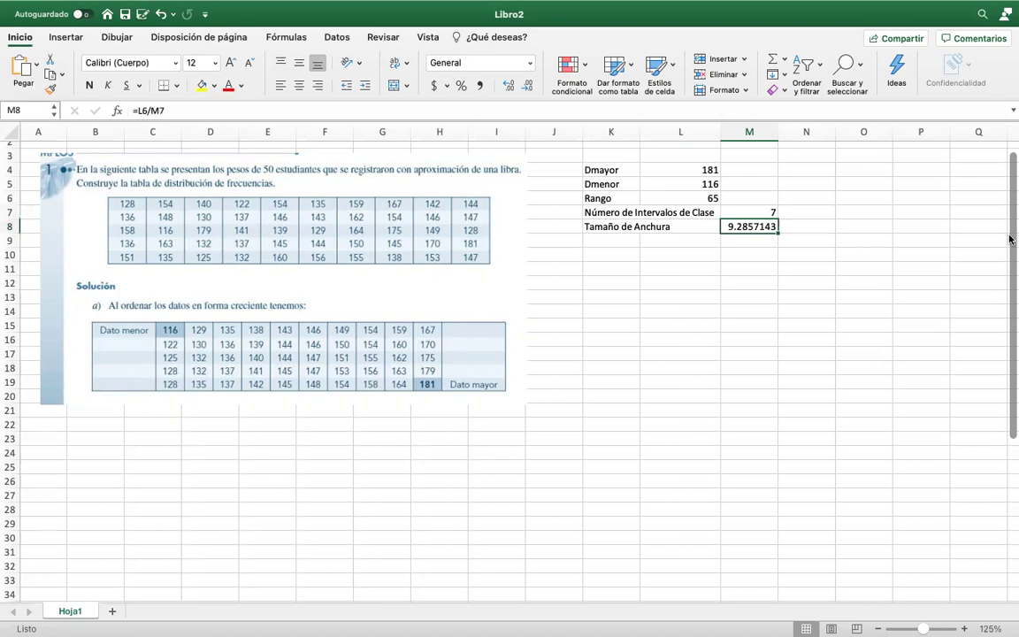
Step: Enter the rounded class width 9 in N8, beside the calculated width
{"action": "key", "text": "Right"}
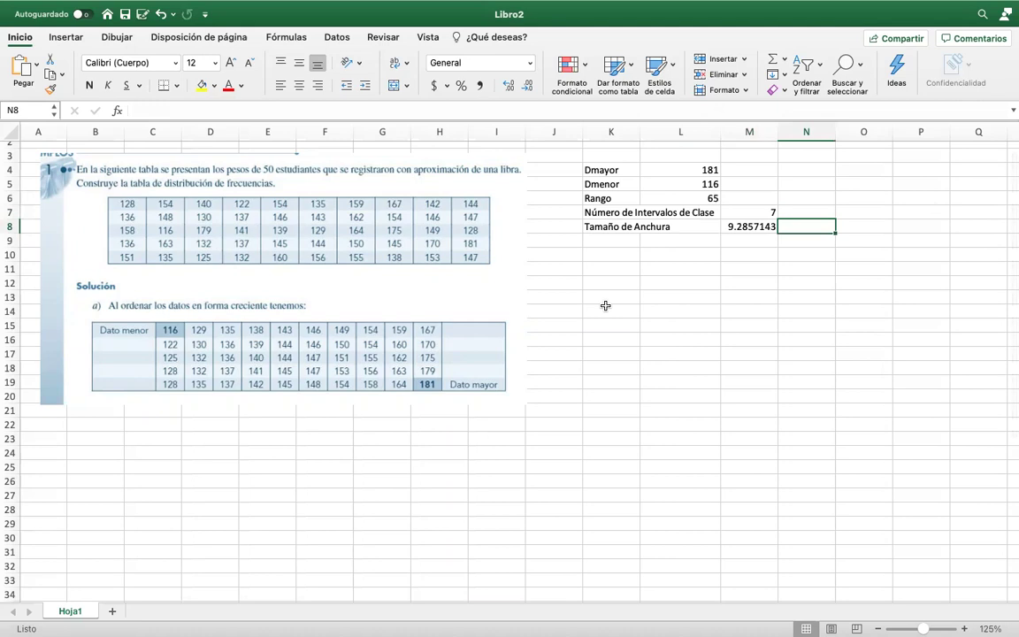
{"action": "type", "text": "9"}
{"action": "key", "text": "Return"}
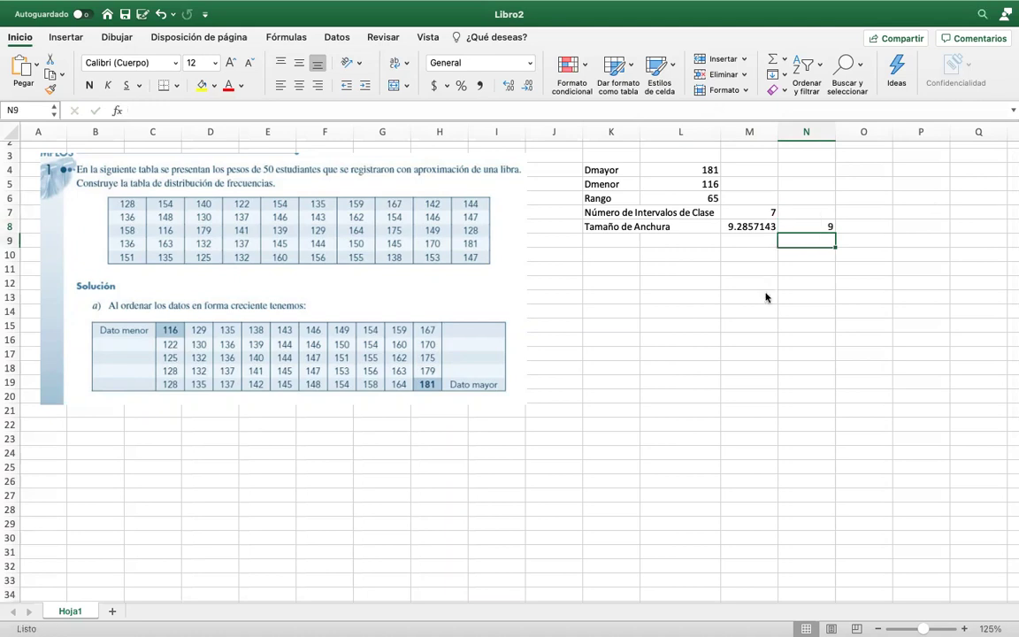
Step: Add the column headings Lim Inf in K11 and Lim Sup in L11
{"action": "left_click", "coordinate": [606, 268]}
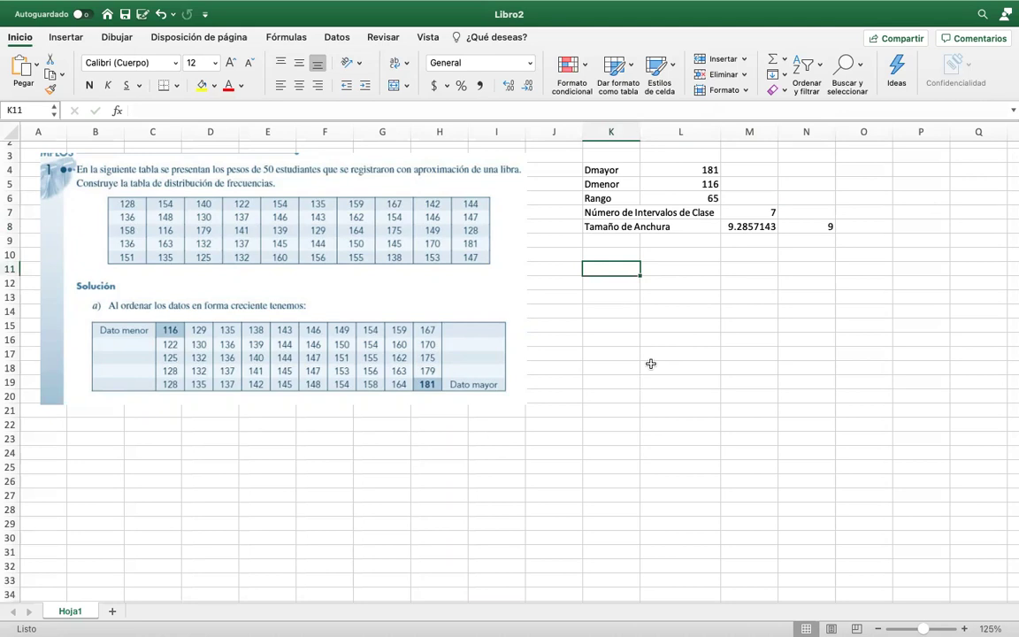
{"action": "type", "text": "Lim"}
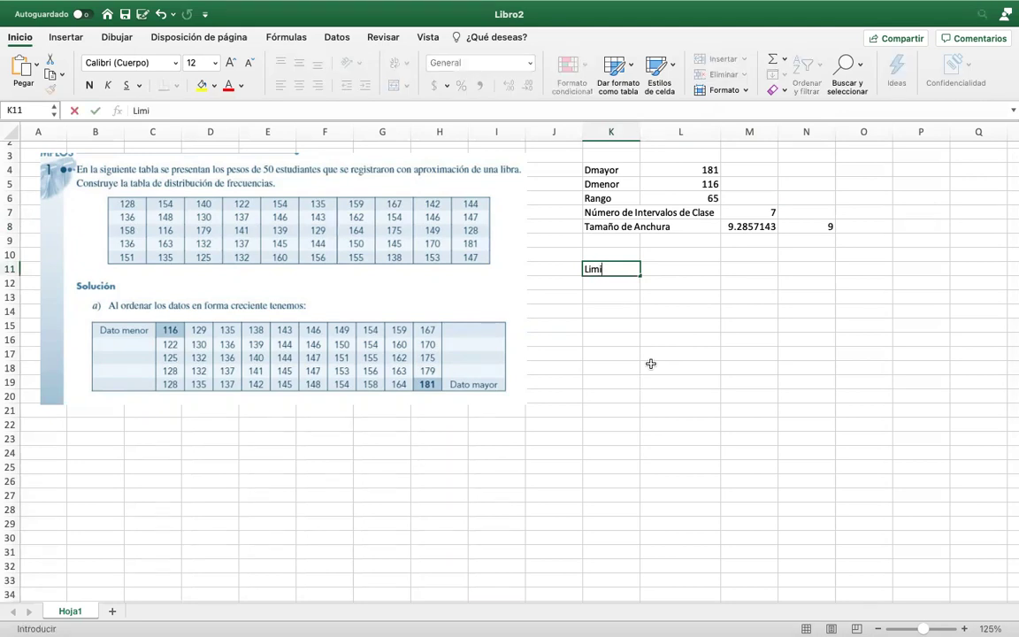
{"action": "type", "text": " Infy"}
{"action": "key", "text": "BackSpace"}
{"action": "key", "text": "Tab"}
{"action": "type", "text": "Li"}
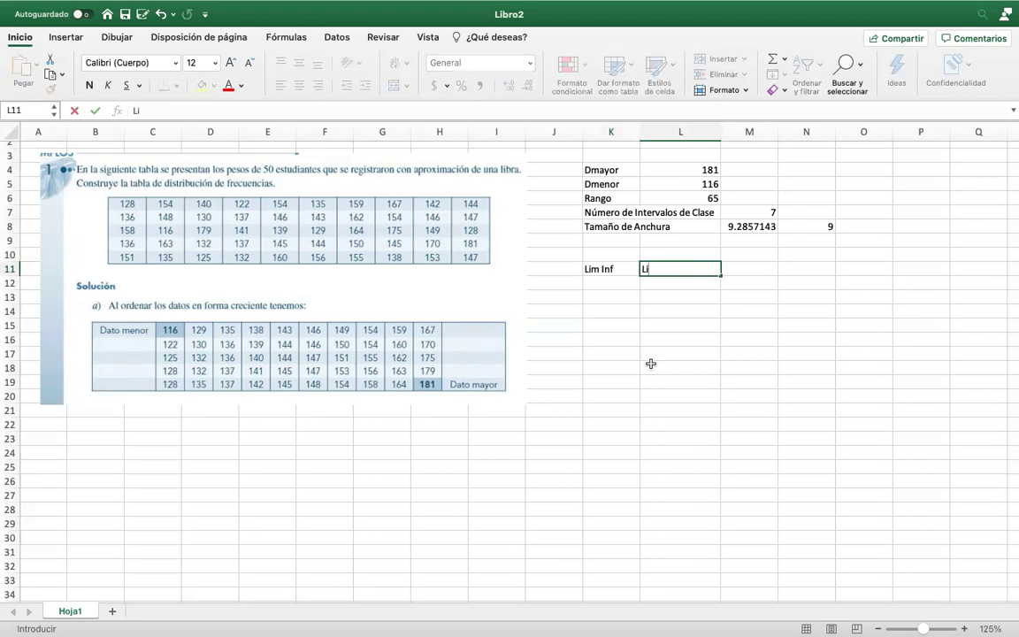
{"action": "type", "text": "m Sup"}
{"action": "key", "text": "Return"}
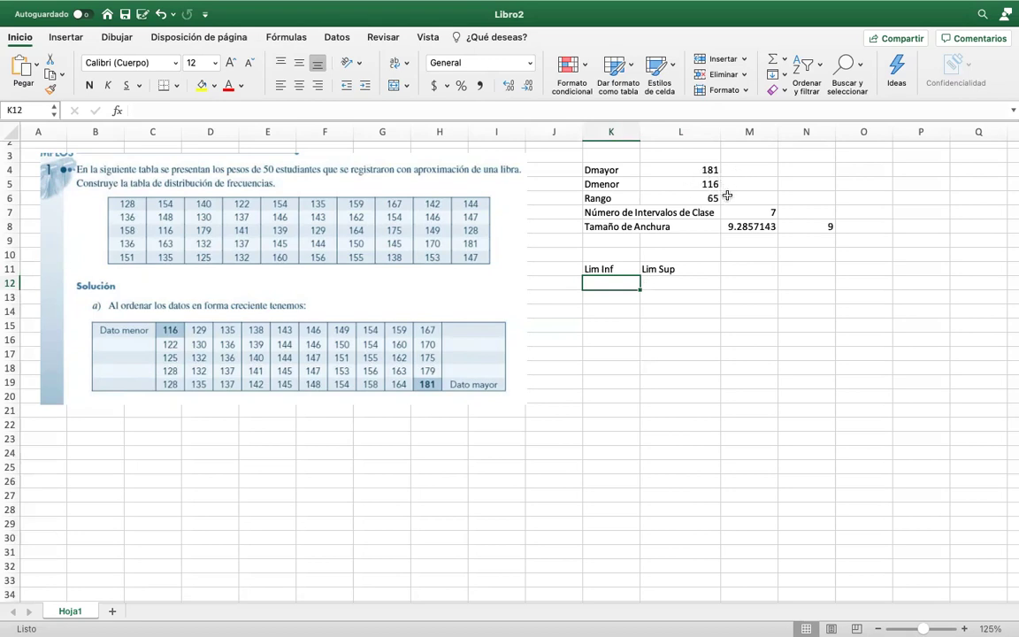
Step: Enter the first class limits, 116 in K12 and 124 in L12
{"action": "type", "text": "116"}
{"action": "key", "text": "Tab"}
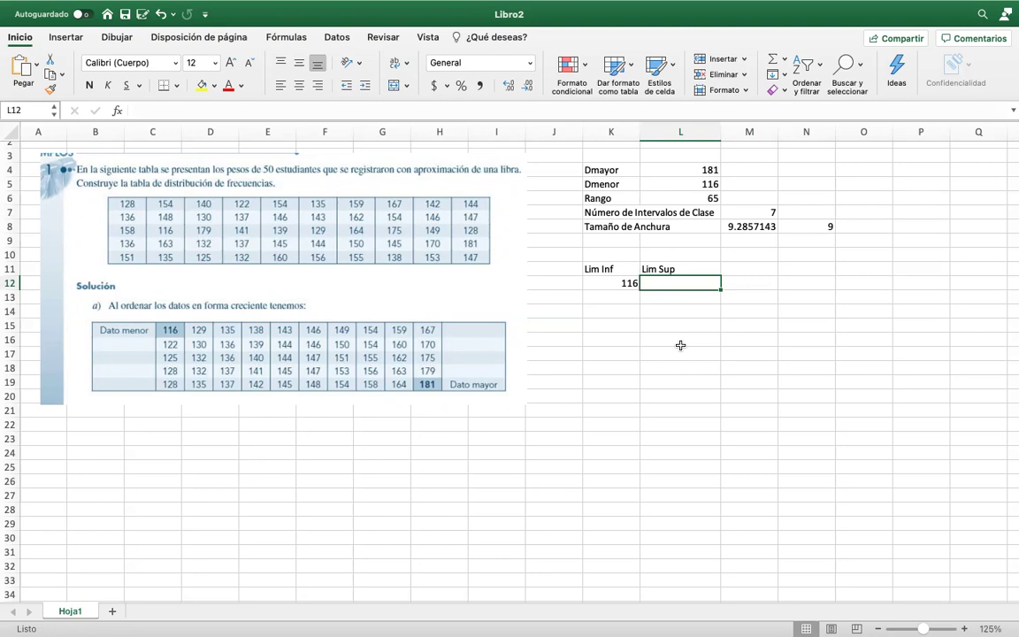
{"action": "type", "text": "124"}
{"action": "key", "text": "Return"}
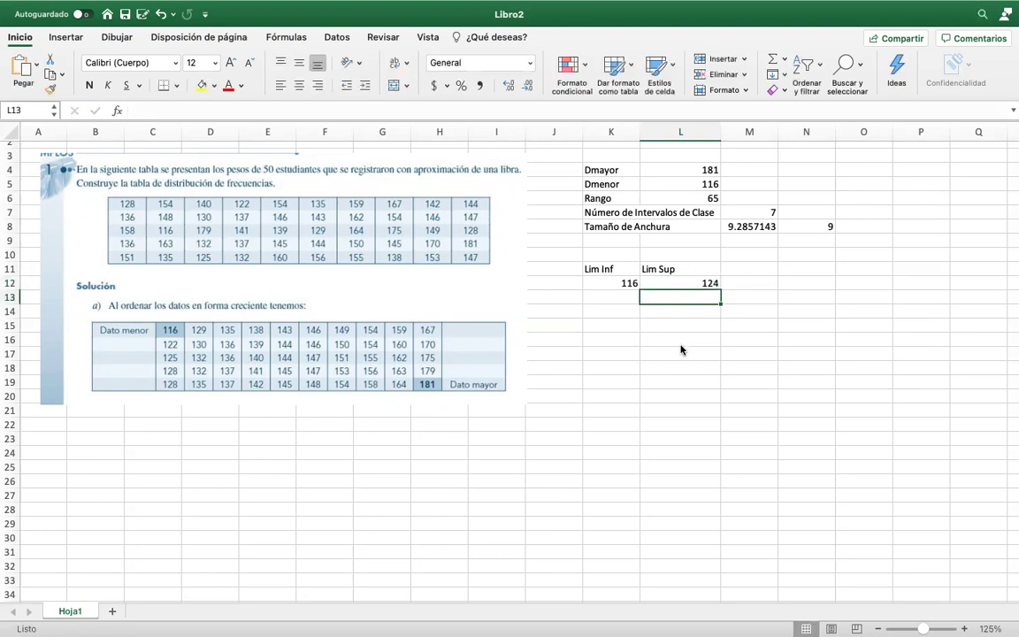
Step: Calculate =116+9 in L13 as a scratch check and clear the cell
{"action": "type", "text": "=116+"}
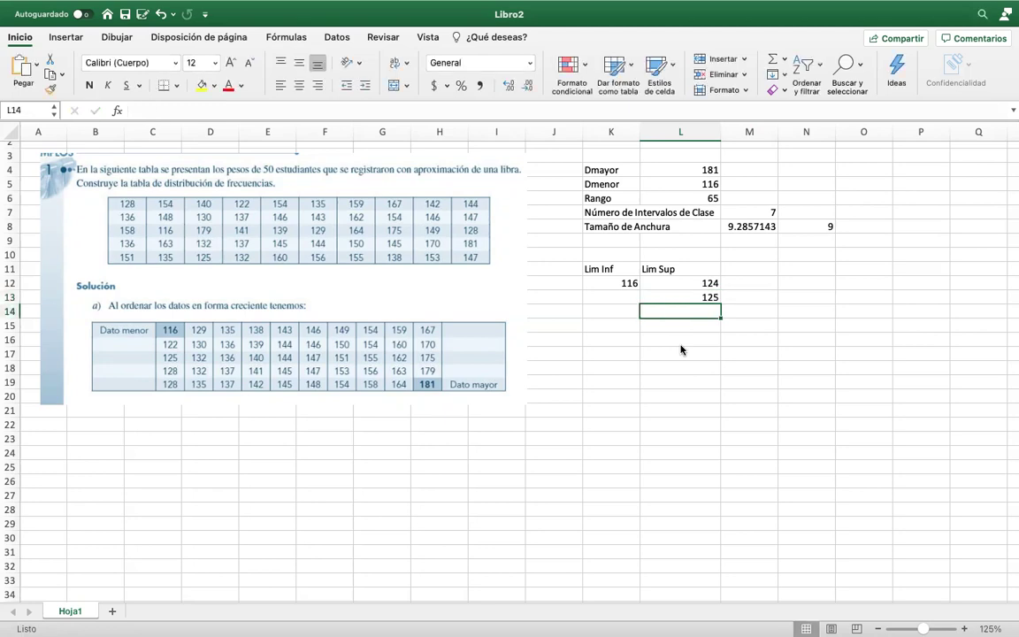
{"action": "key", "text": "Up"}
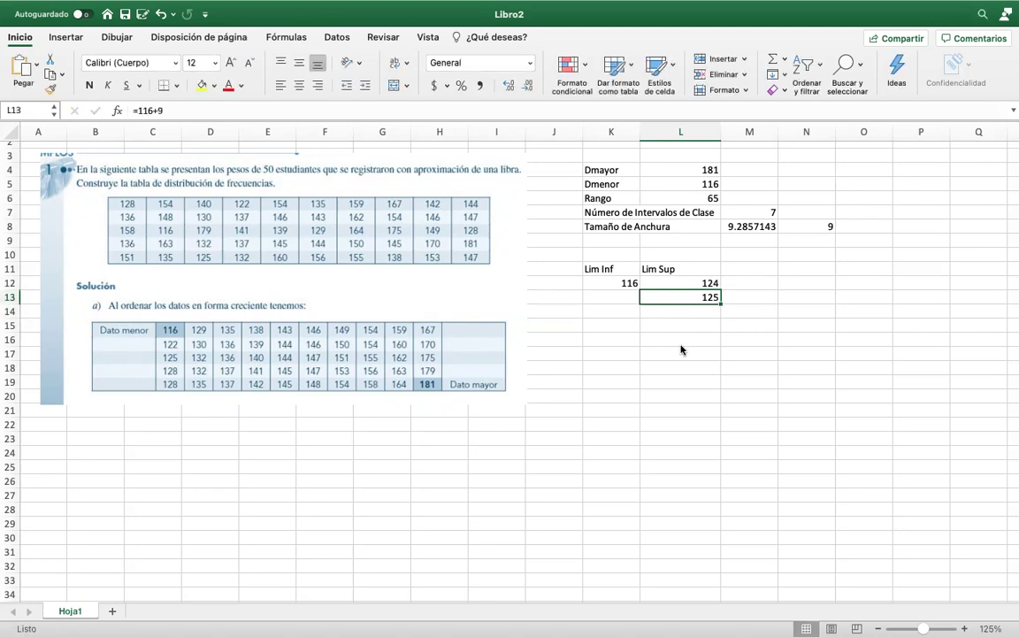
{"action": "key", "text": "Delete"}
Step: Number the first class interval as 1 in J12
{"action": "left_click", "coordinate": [620, 283]}
{"action": "left_click", "coordinate": [555, 284]}
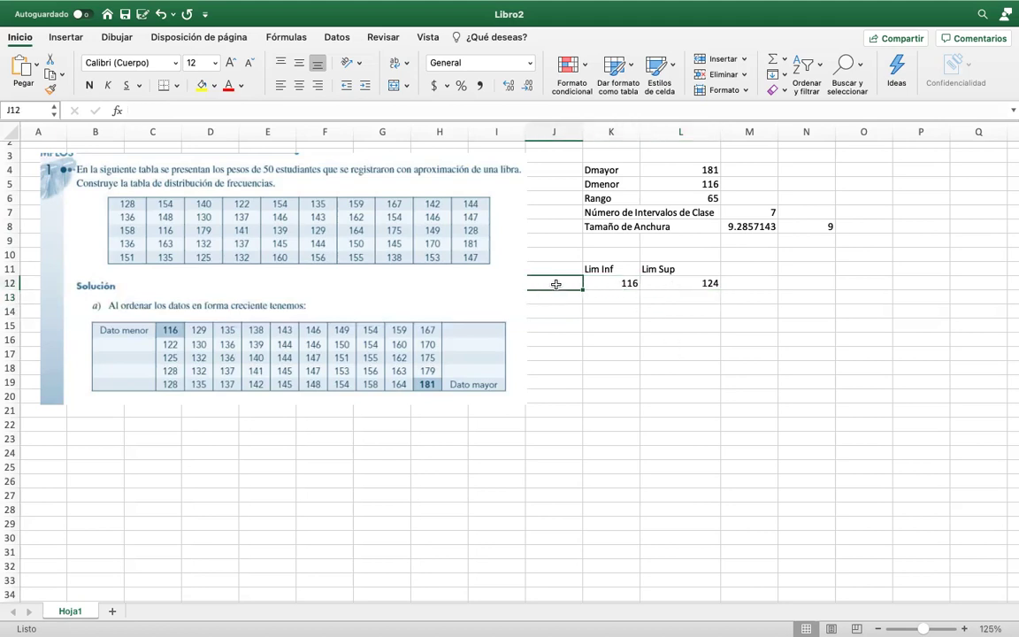
{"action": "type", "text": "1"}
{"action": "key", "text": "Tab"}
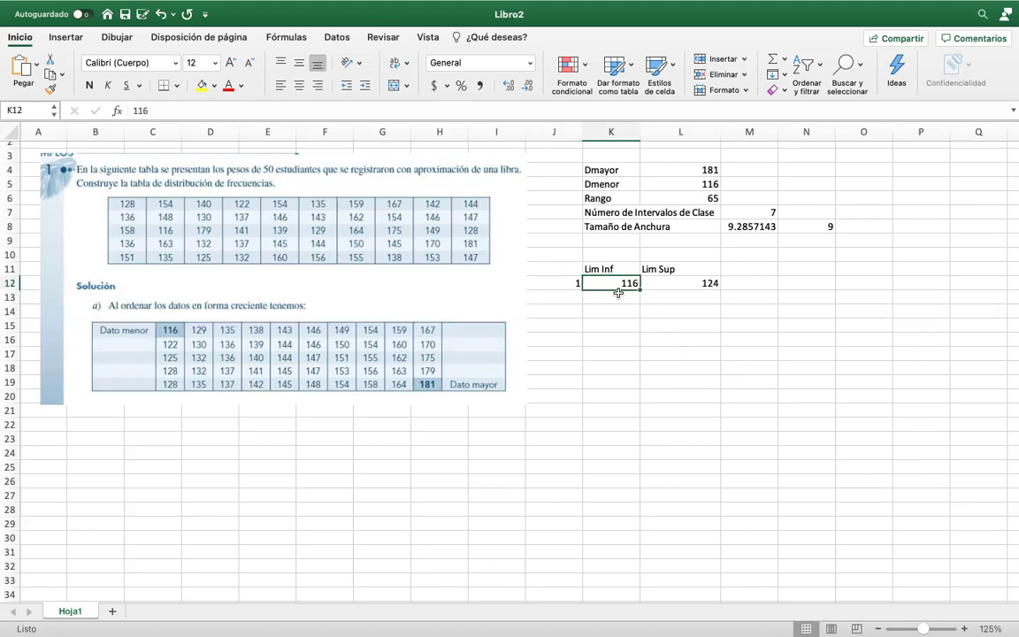
Step: Enter the second class limits, 125 in K13 and 133 in L13
{"action": "left_click", "coordinate": [705, 284]}
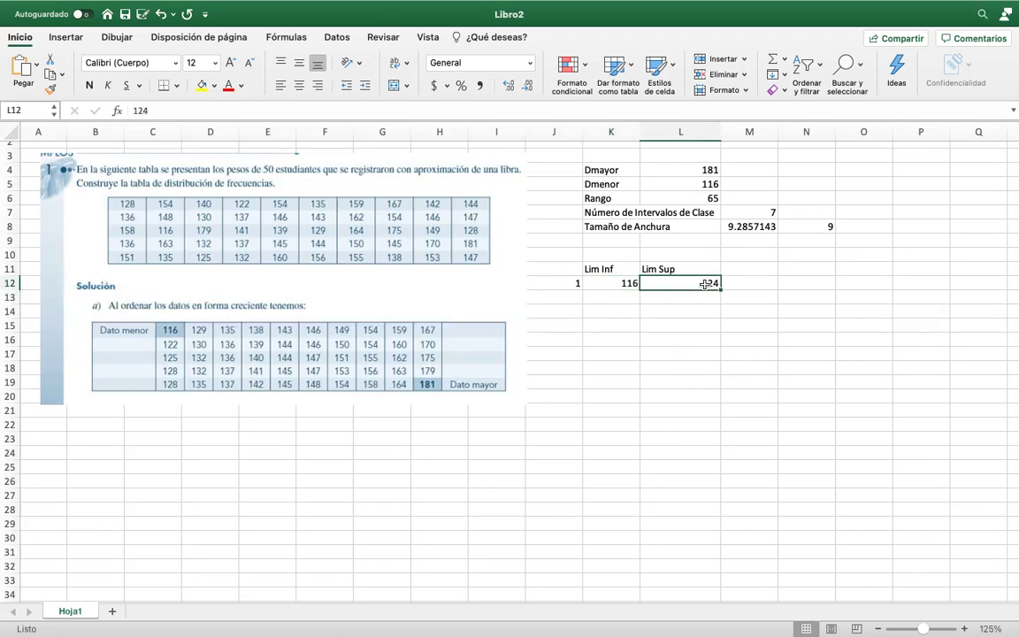
{"action": "key", "text": "Left"}
{"action": "key", "text": "Down"}
{"action": "type", "text": "125"}
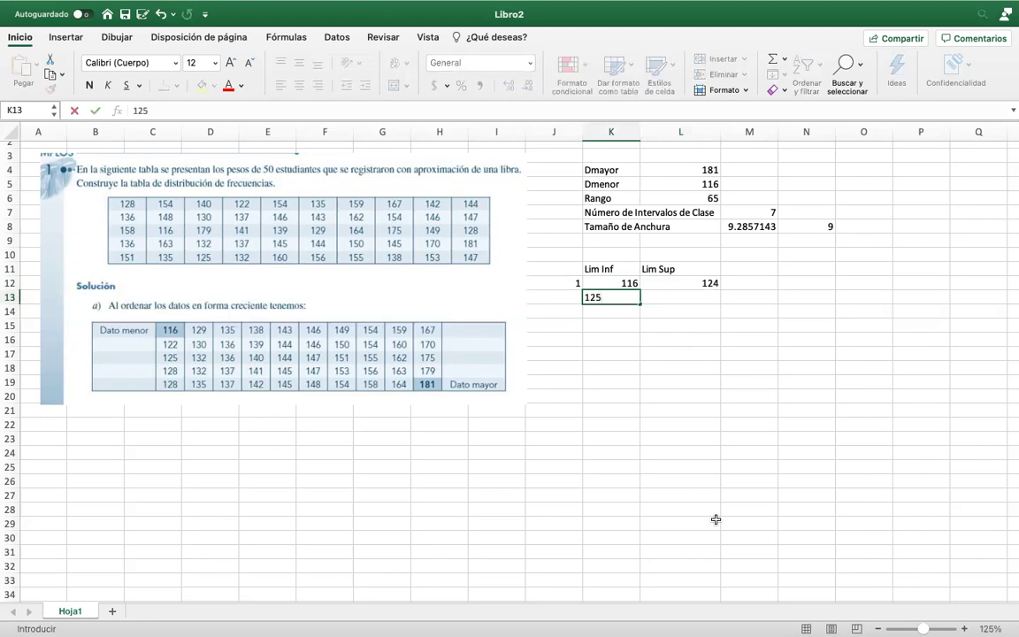
{"action": "key", "text": "Tab"}
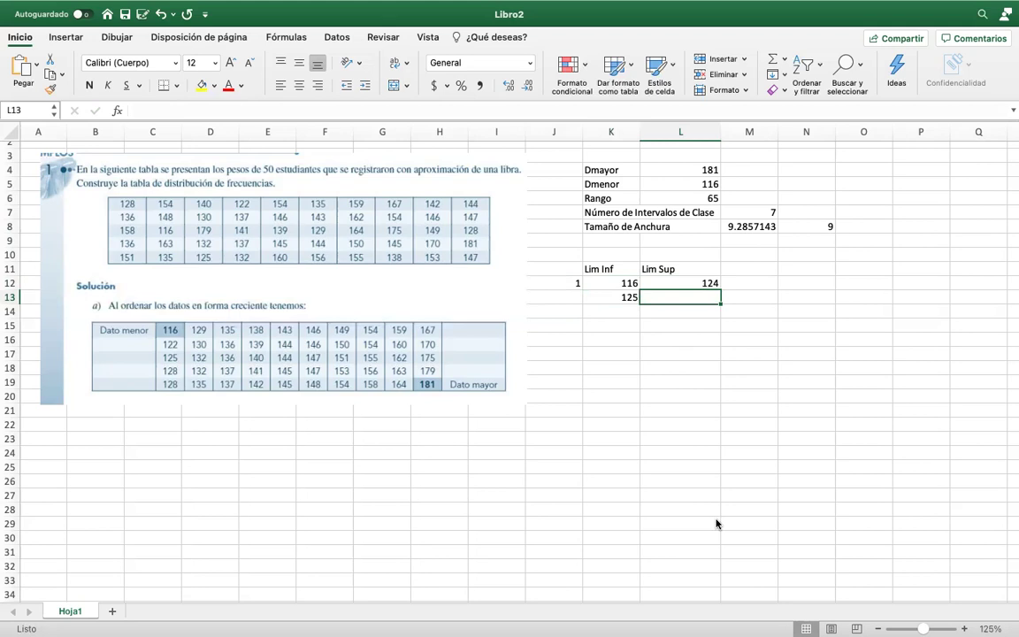
{"action": "type", "text": "133"}
{"action": "key", "text": "Return"}
Step: Enter the third class limits, 134 in K14 and 142 in L14
{"action": "key", "text": "Left"}
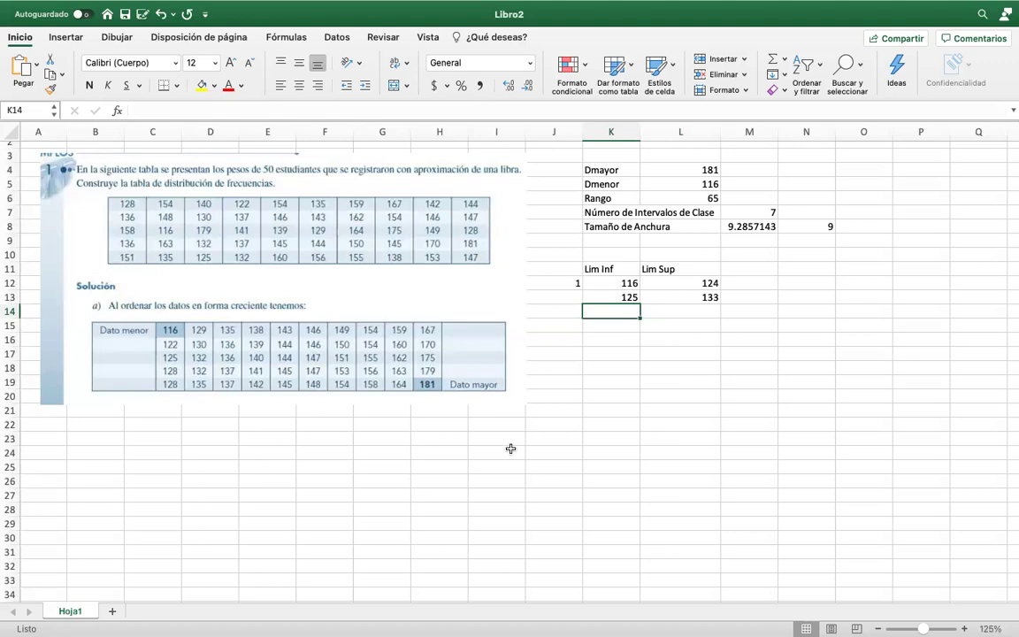
{"action": "type", "text": "134"}
{"action": "key", "text": "Tab"}
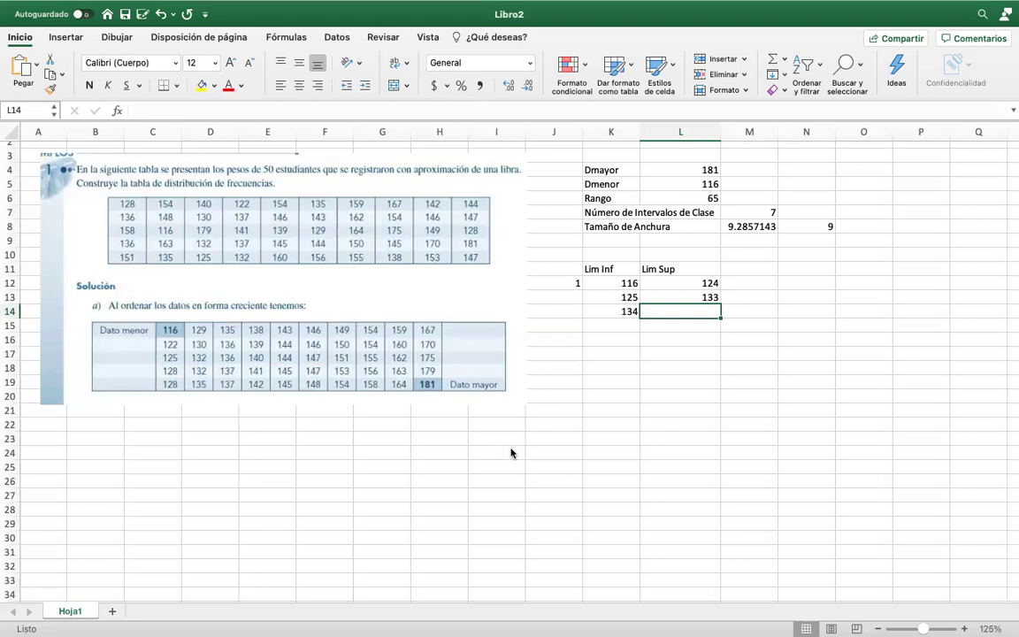
{"action": "type", "text": "143"}
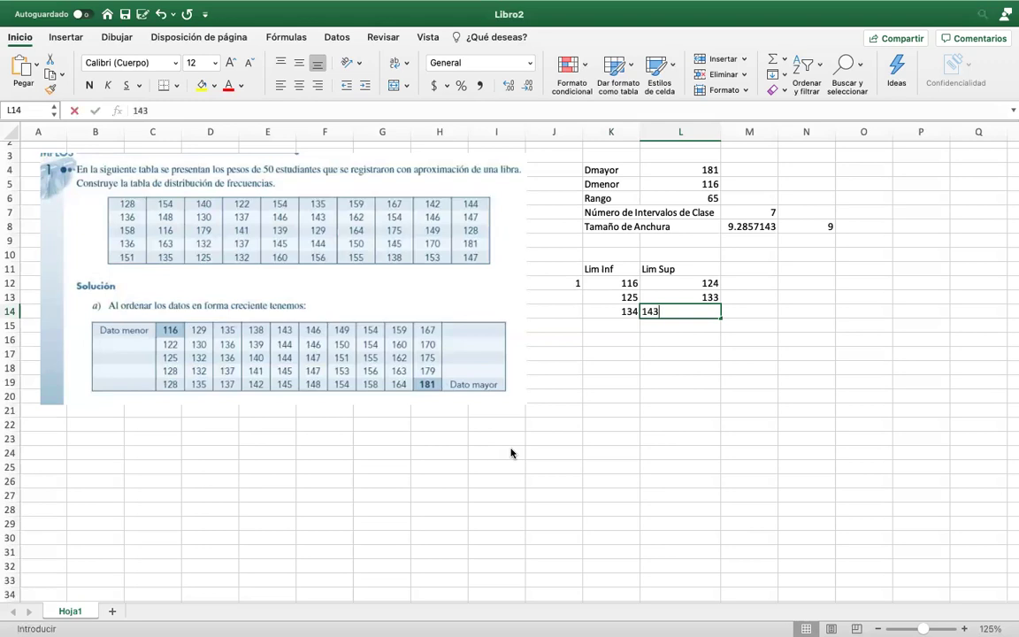
{"action": "key", "text": "Return"}
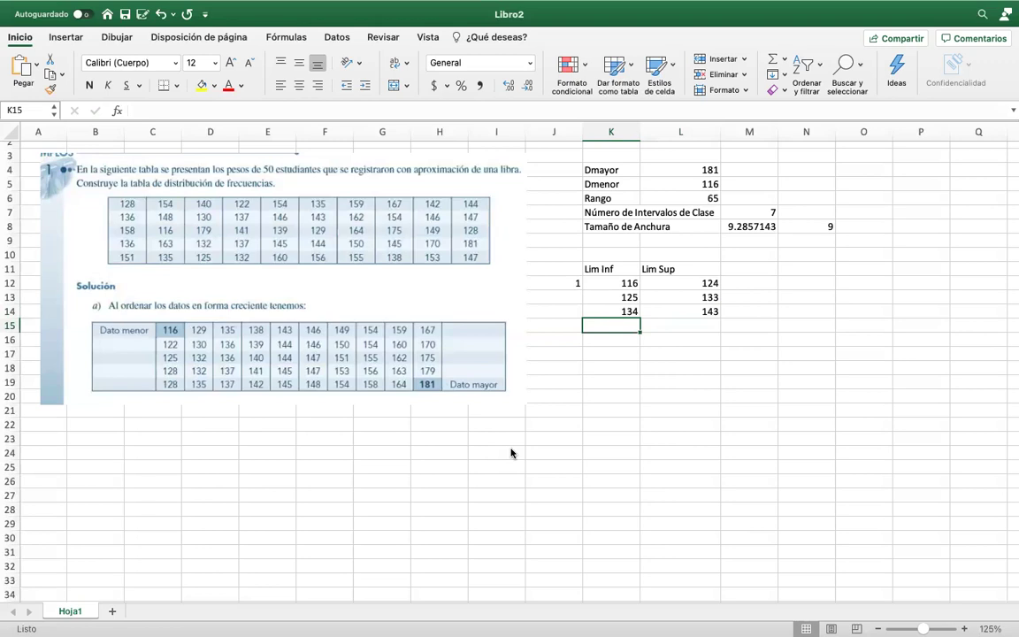
{"action": "left_click", "coordinate": [660, 311]}
{"action": "type", "text": "142"}
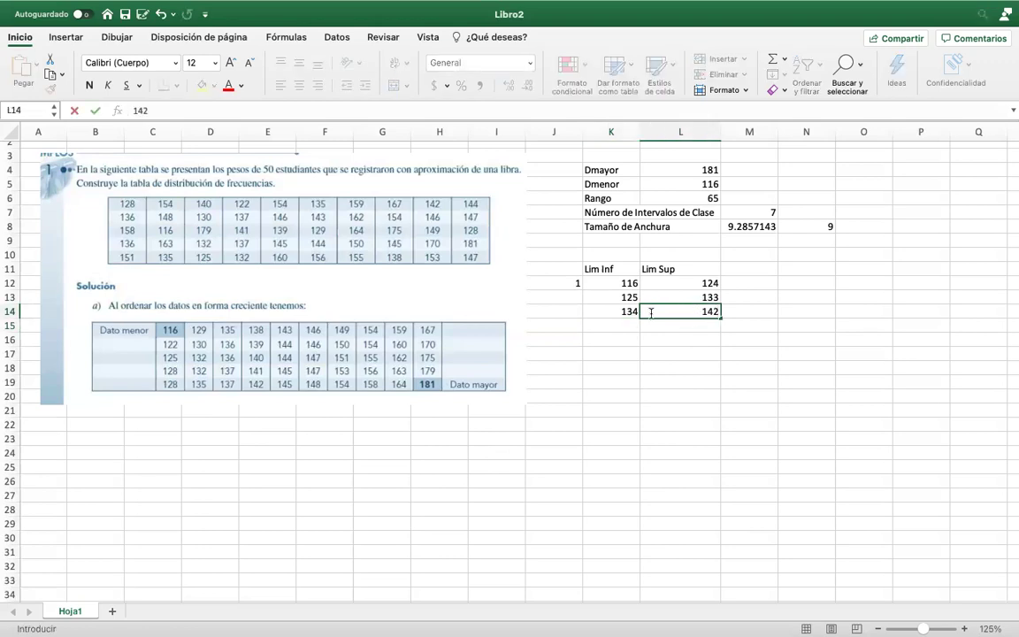
Step: Enter the fourth class limits, 143 in K15 and 151 in L15
{"action": "left_click", "coordinate": [628, 329]}
{"action": "type", "text": "143"}
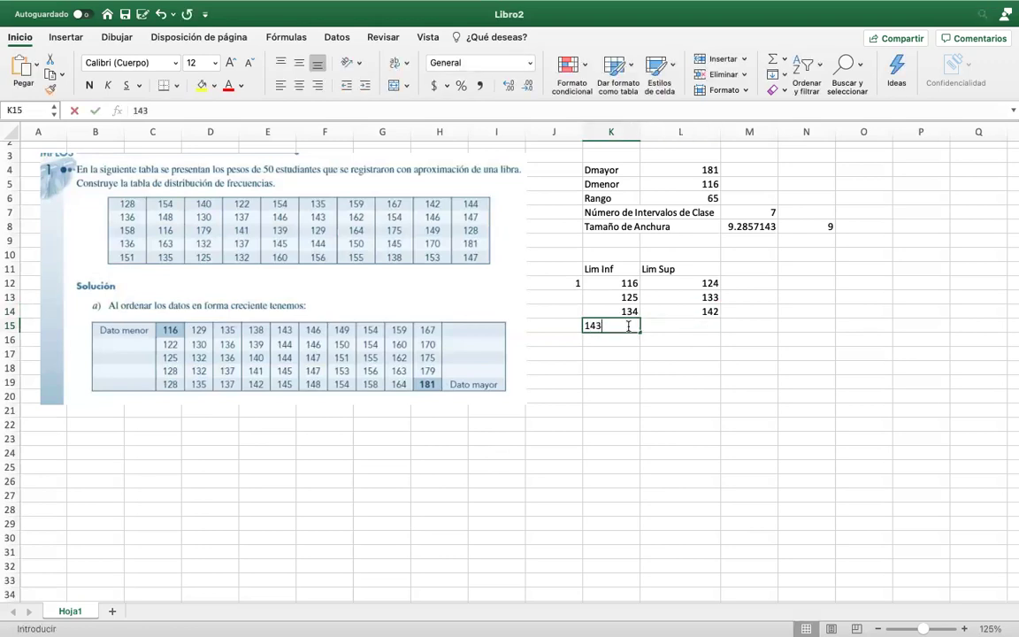
{"action": "key", "text": "Tab"}
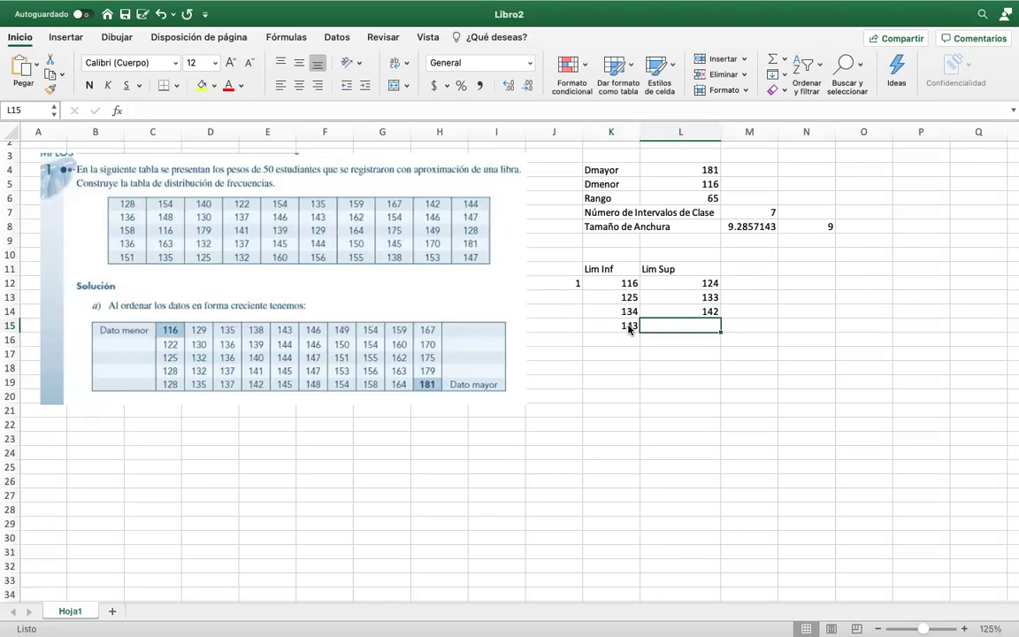
{"action": "type", "text": "151"}
{"action": "key", "text": "Return"}
Step: Enter the fifth class limits, 152 in K16 and 160 in L16
{"action": "left_click", "coordinate": [626, 340]}
{"action": "type", "text": "152"}
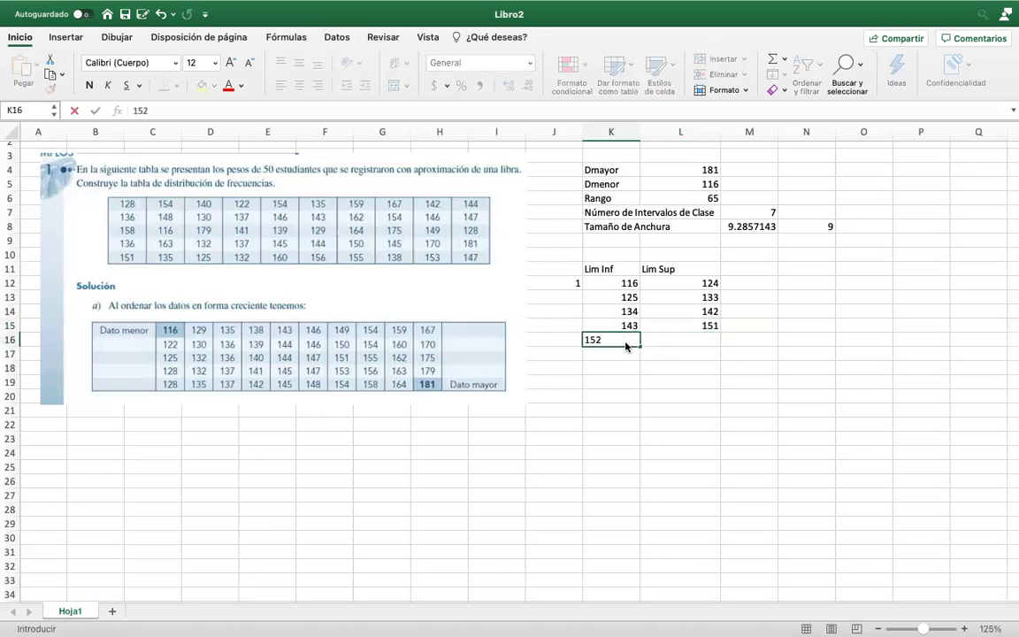
{"action": "key", "text": "Tab"}
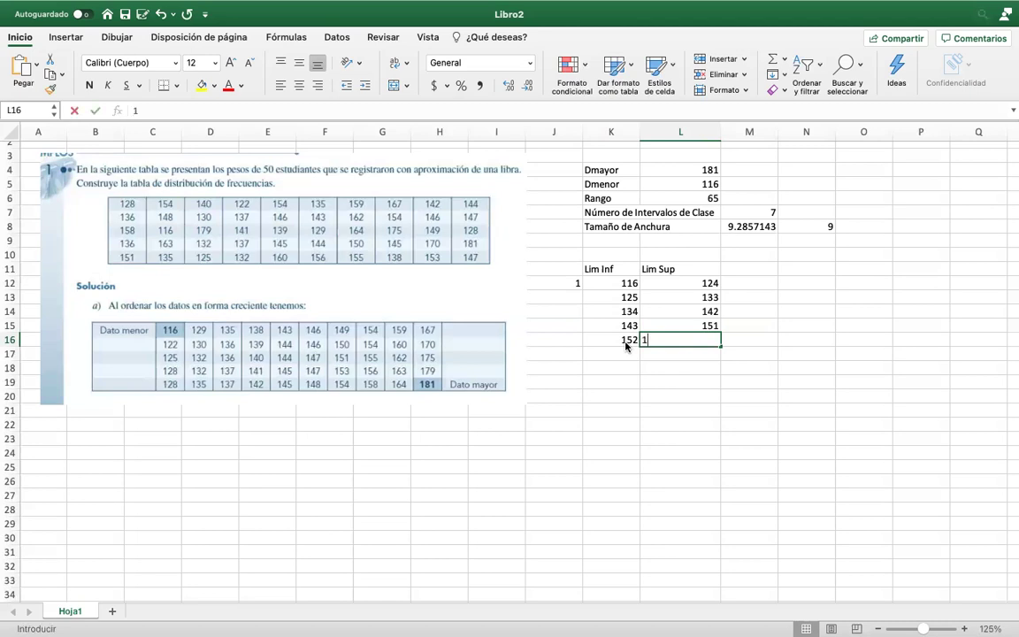
{"action": "type", "text": "160"}
{"action": "key", "text": "Return"}
Step: Enter the sixth class limits, 161 in K17 and 169 in L17
{"action": "left_click", "coordinate": [628, 354]}
{"action": "type", "text": "161"}
{"action": "key", "text": "Tab"}
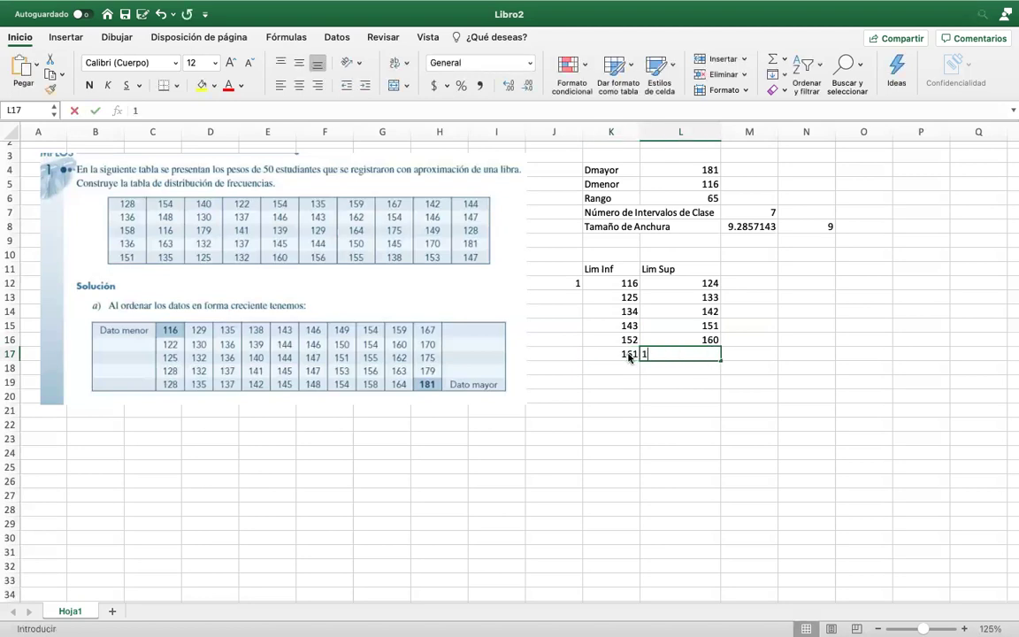
{"action": "type", "text": "1"}
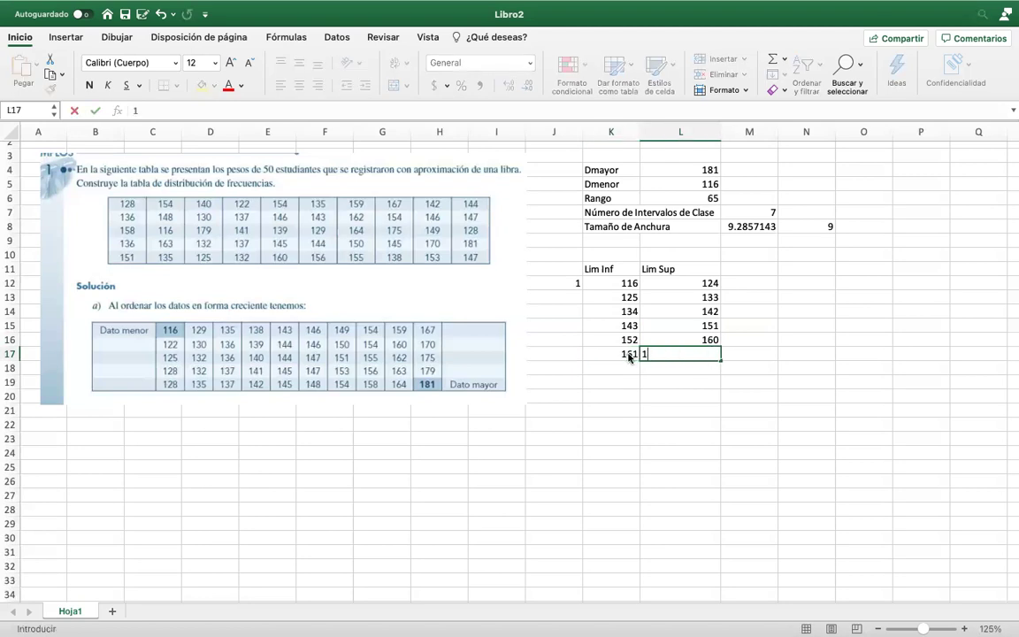
{"action": "type", "text": "68"}
{"action": "key", "text": "Return"}
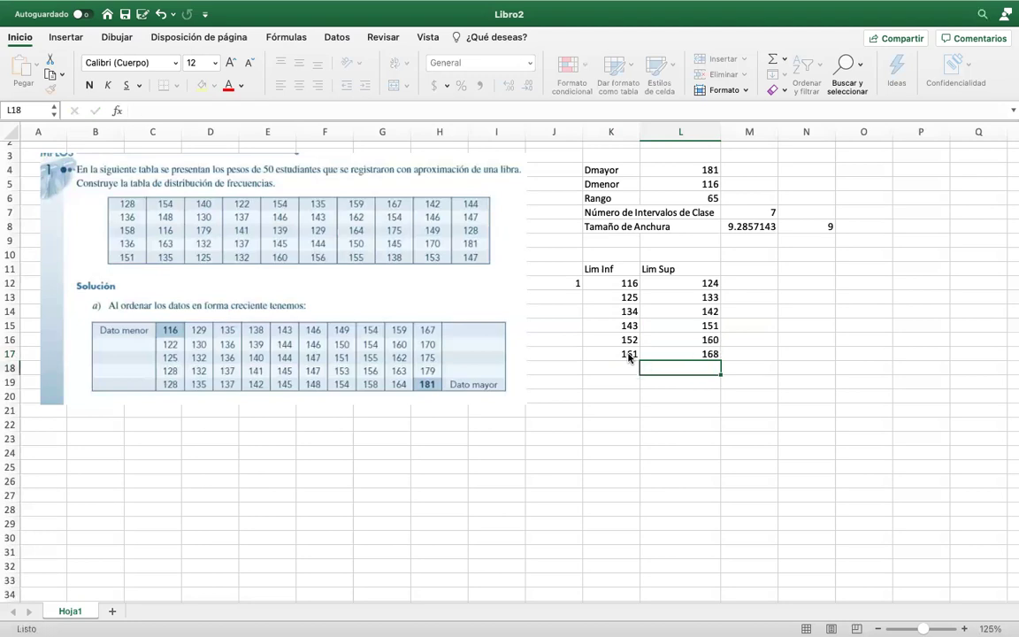
{"action": "left_click", "coordinate": [624, 363]}
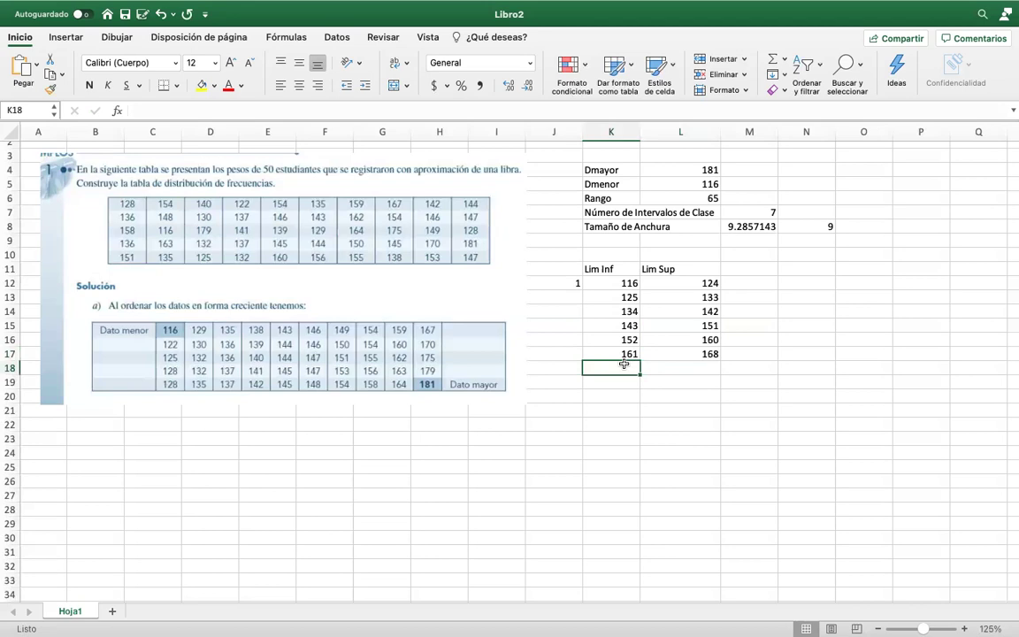
{"action": "left_click", "coordinate": [689, 353]}
{"action": "type", "text": "169"}
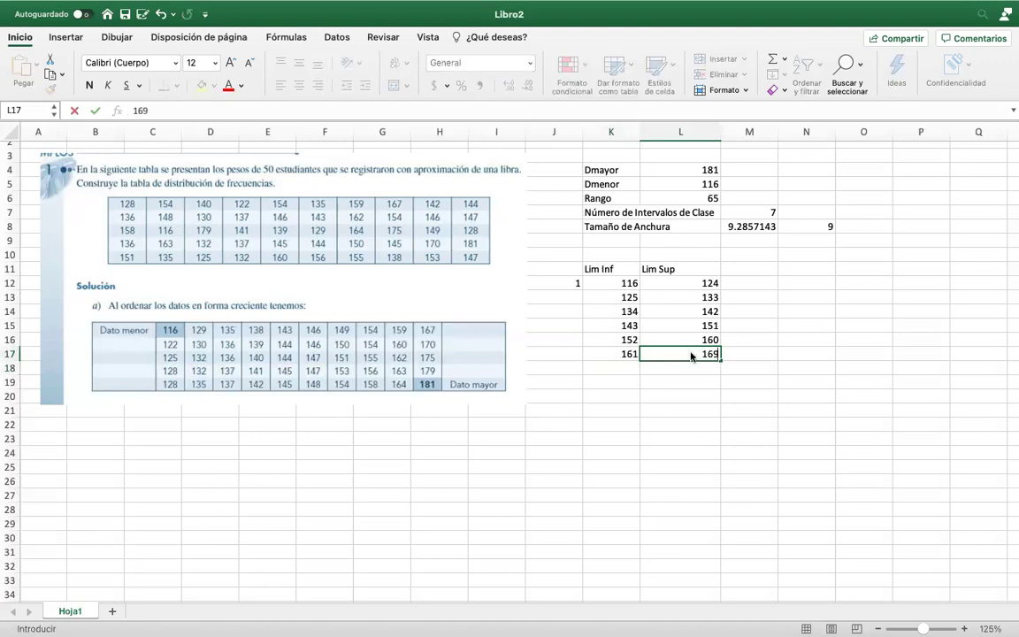
{"action": "key", "text": "Return"}
Step: Enter the seventh class limits, 170 in K18 and 178 in L18
{"action": "left_click", "coordinate": [615, 367]}
{"action": "type", "text": "1"}
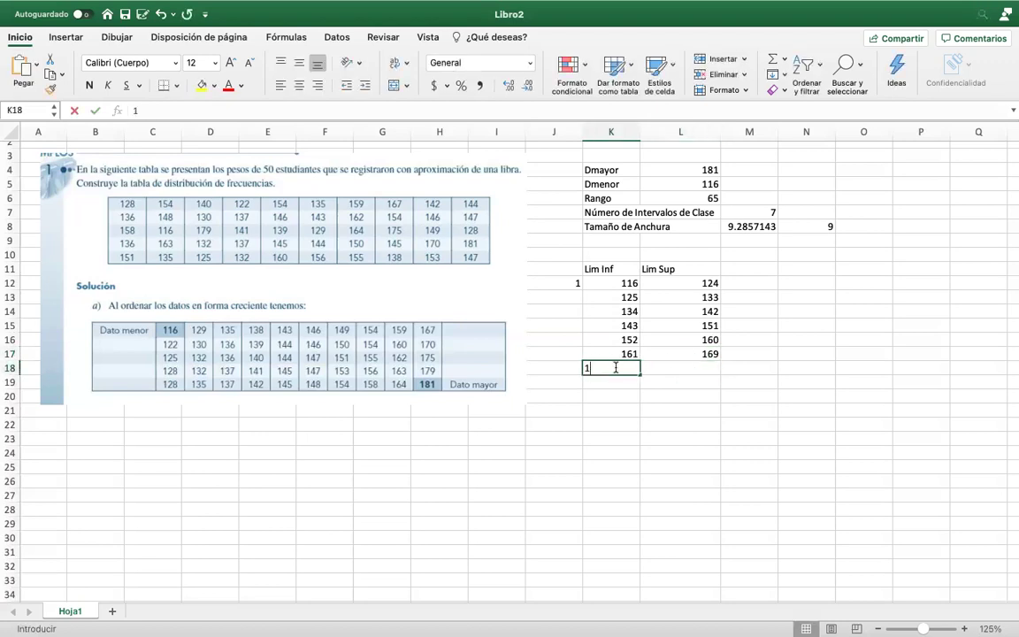
{"action": "type", "text": "70"}
{"action": "key", "text": "Tab"}
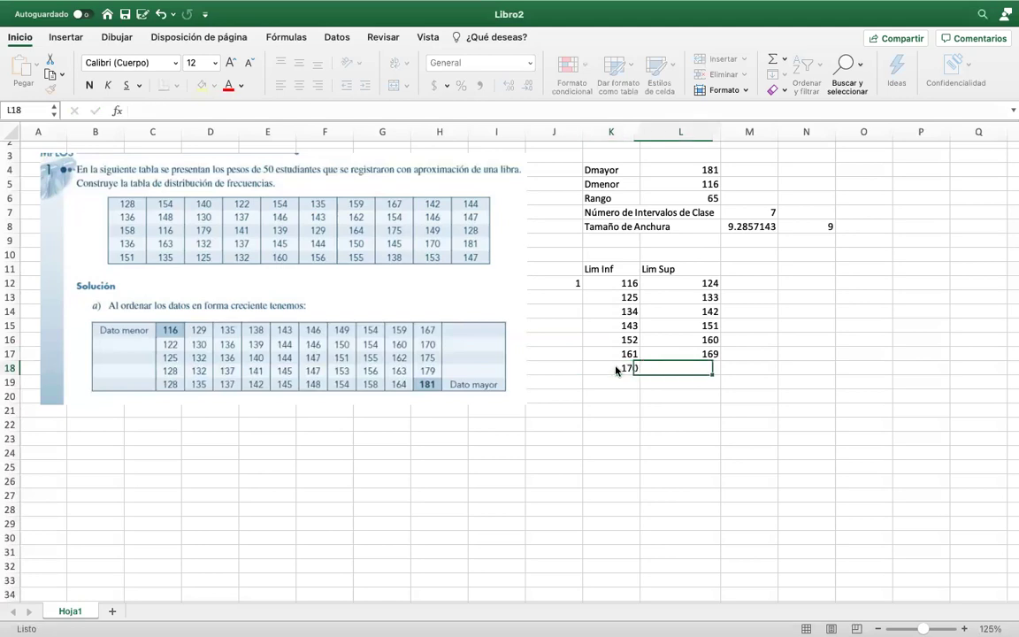
{"action": "type", "text": "17"}
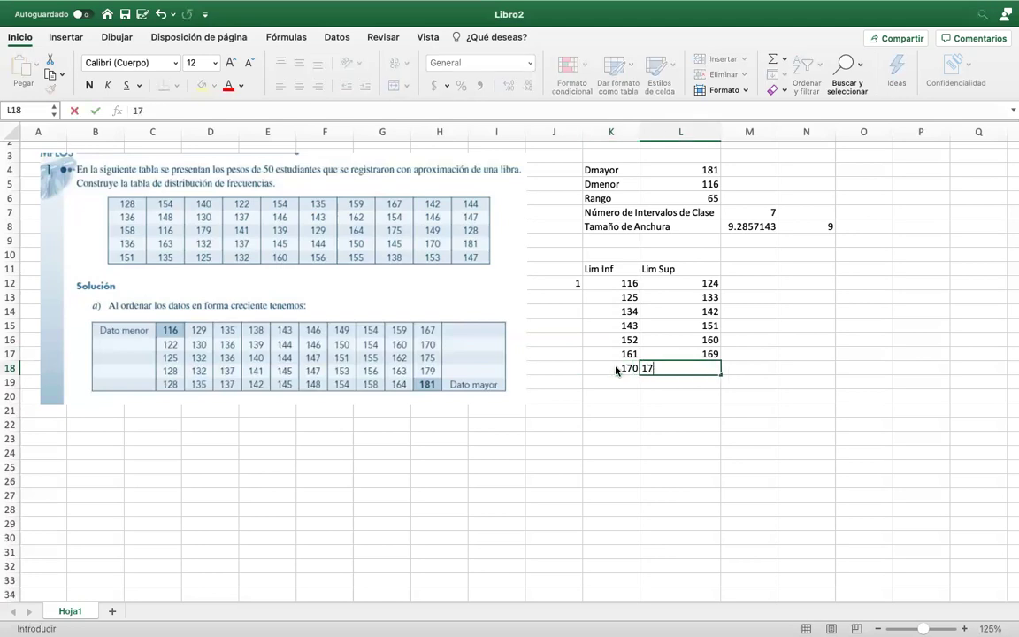
{"action": "type", "text": "8"}
{"action": "key", "text": "Return"}
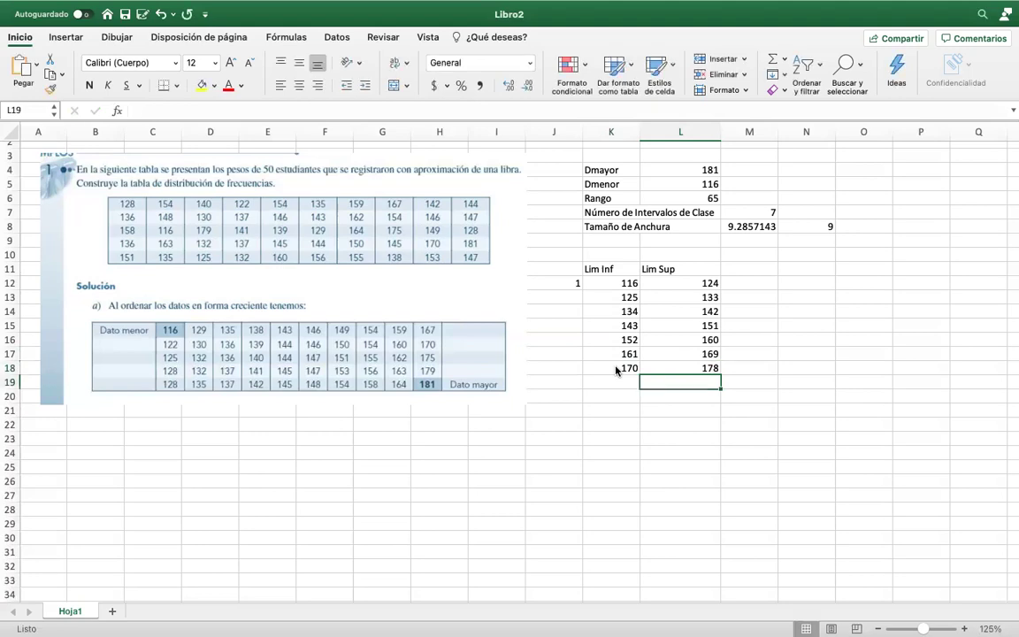
Step: Enter an eighth pair of class limits, 179 in K19 and 187 in L19
{"action": "type", "text": "179"}
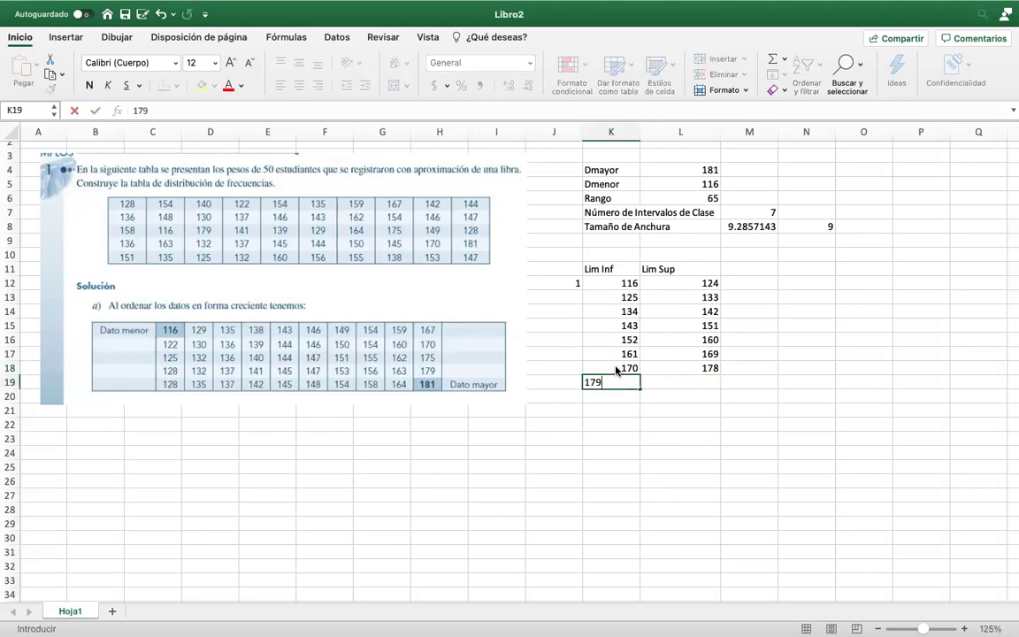
{"action": "key", "text": "Tab"}
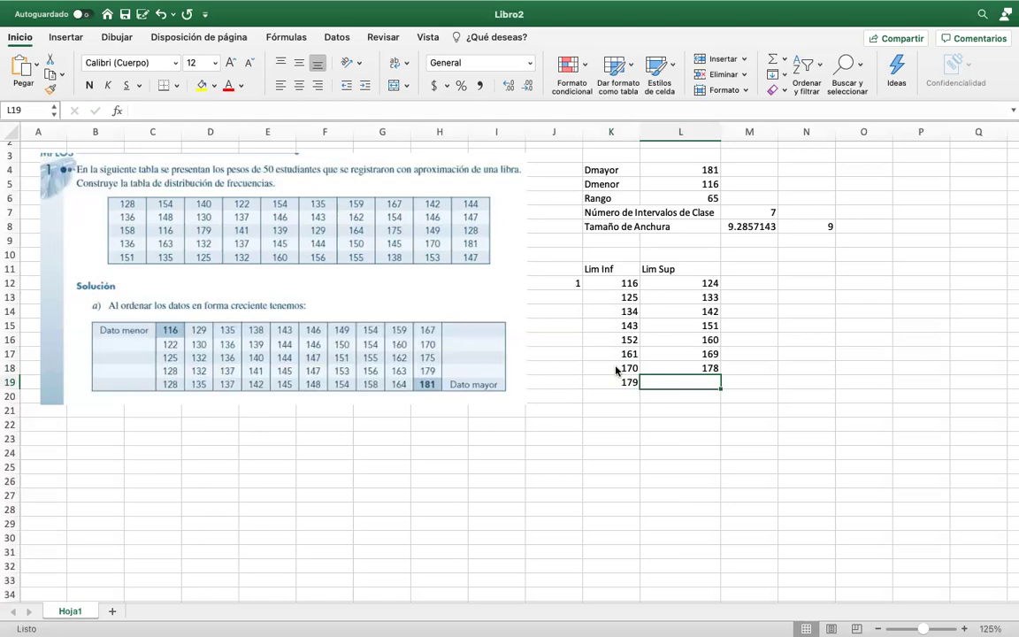
{"action": "type", "text": "187"}
{"action": "key", "text": "Return"}
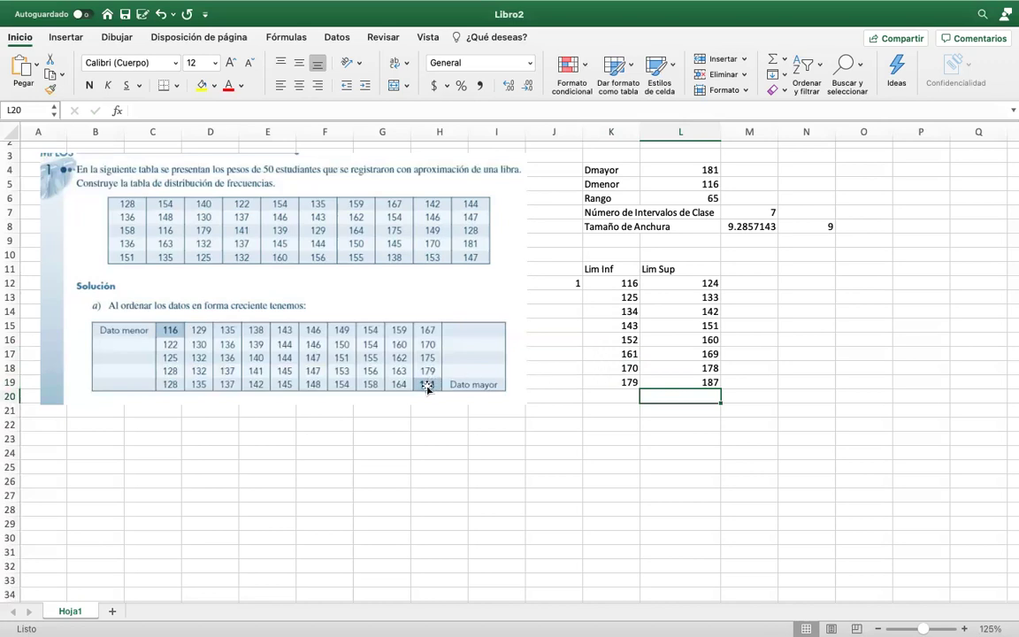
Step: Number the remaining class intervals 2 through 7 in cells J13 to J18
{"action": "left_click", "coordinate": [604, 289]}
{"action": "left_click", "coordinate": [567, 292]}
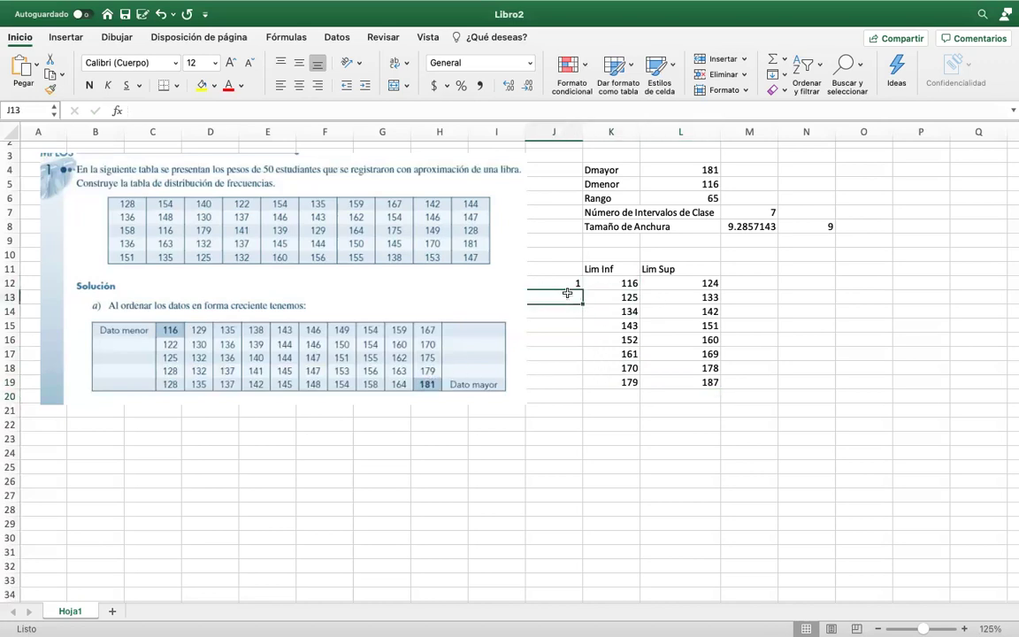
{"action": "type", "text": "2"}
{"action": "key", "text": "Return"}
{"action": "type", "text": "3"}
{"action": "key", "text": "Return"}
{"action": "type", "text": "4"}
{"action": "key", "text": "Return"}
{"action": "type", "text": "5"}
{"action": "key", "text": "Return"}
{"action": "type", "text": "6"}
{"action": "key", "text": "Return"}
{"action": "type", "text": "7"}
{"action": "key", "text": "Return"}
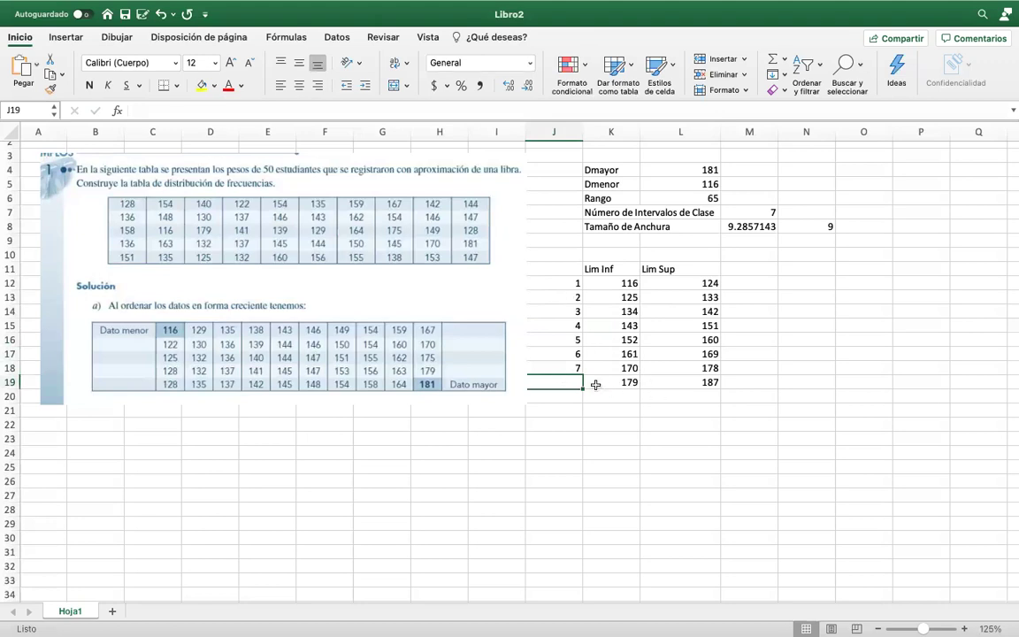
Step: Set the upper limit of the seventh class in L18 to 181
{"action": "left_click_drag", "start_coordinate": [609, 384], "coordinate": [686, 384]}
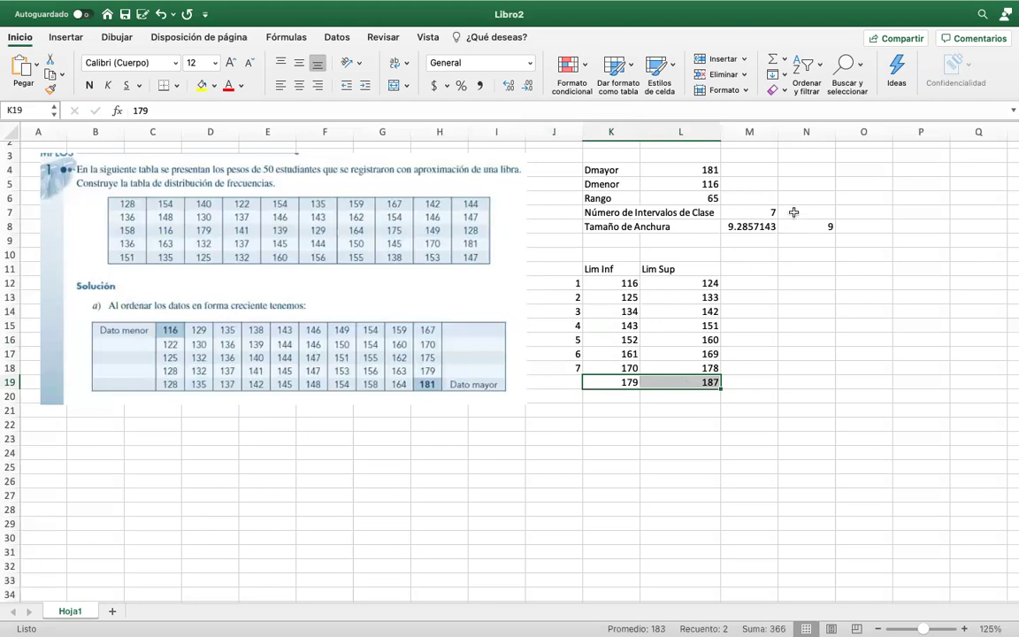
{"action": "left_click", "coordinate": [766, 210]}
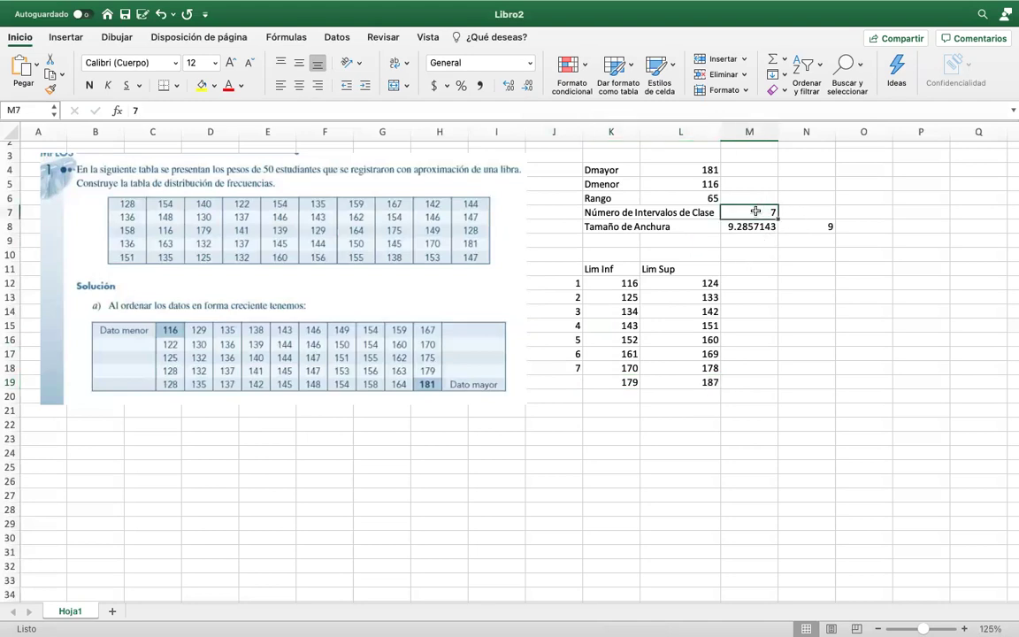
{"action": "left_click", "coordinate": [617, 384]}
{"action": "left_click", "coordinate": [692, 369]}
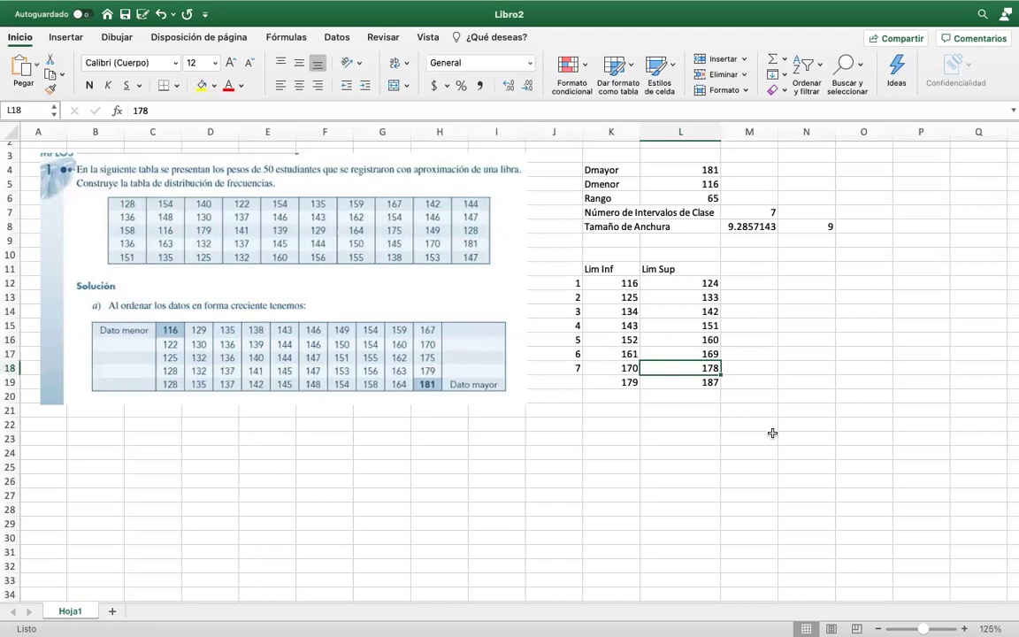
{"action": "type", "text": "181"}
{"action": "key", "text": "Return"}
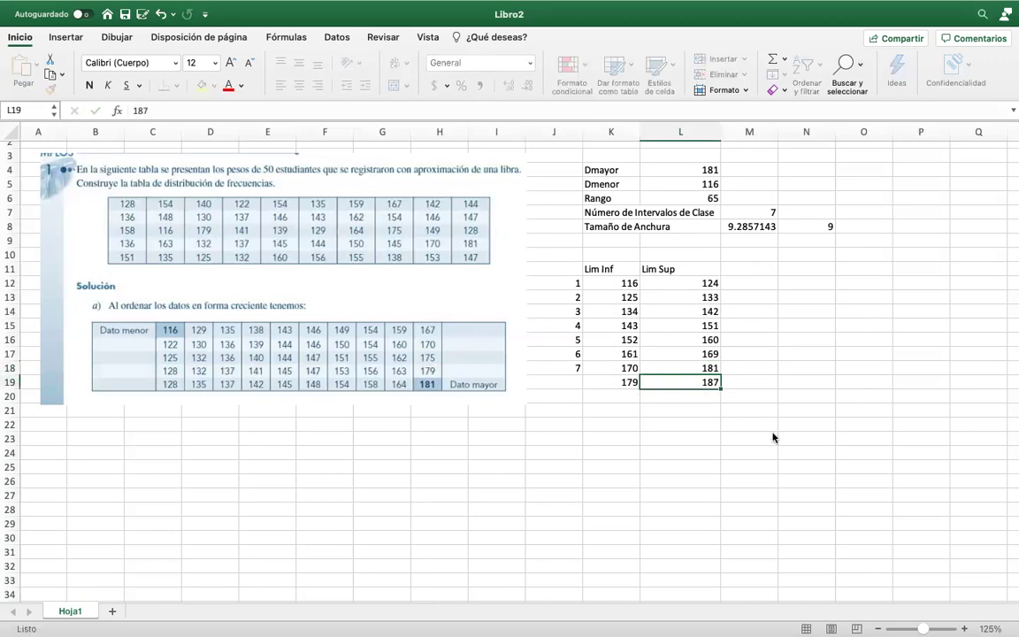
Step: Remove the extra eighth pair of class limits from row 19 of the table
{"action": "key", "text": "shift+Left"}
{"action": "key", "text": "shift+Left"}
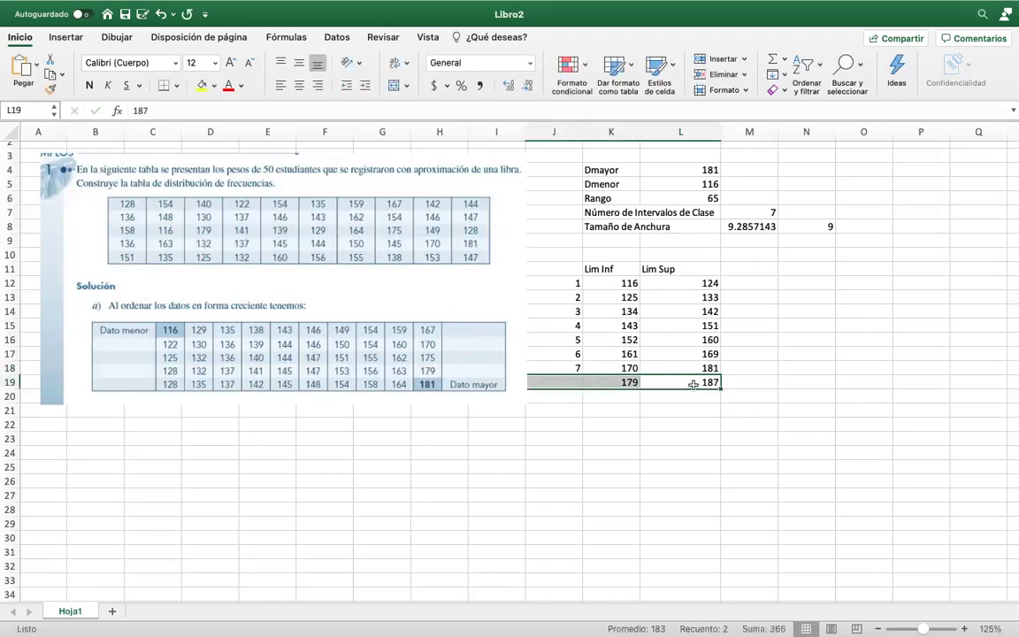
{"action": "right_click", "coordinate": [693, 384]}
{"action": "left_click", "coordinate": [735, 405]}
{"action": "left_click", "coordinate": [679, 422]}
{"action": "key", "text": "shift+Left"}
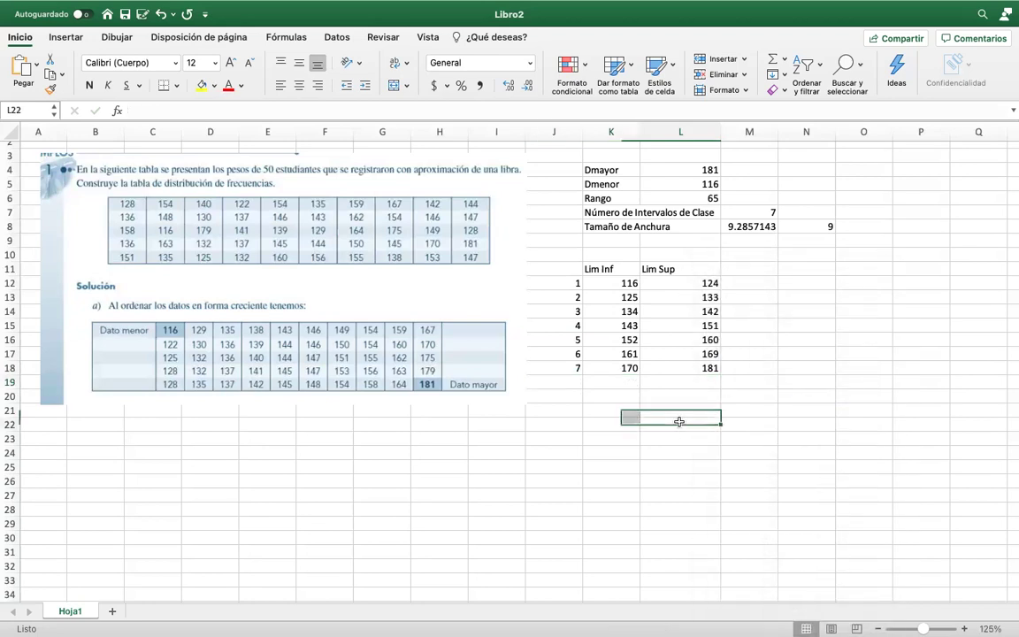
{"action": "key", "text": "shift+Right"}
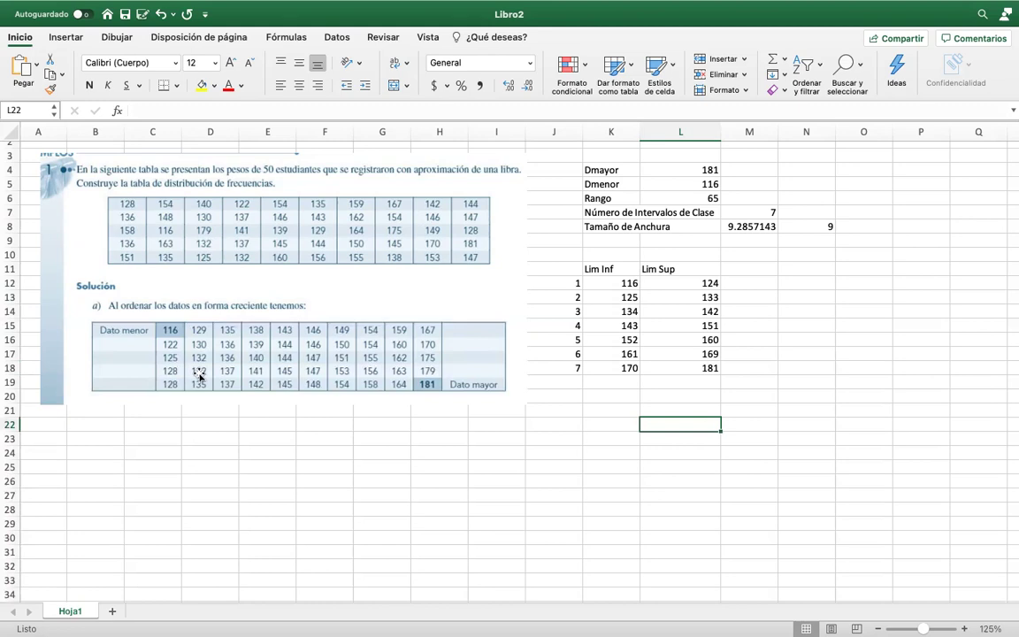
Step: Add the column header Frecuencia in M11, beside Lim Sup
{"action": "left_click", "coordinate": [763, 270]}
{"action": "type", "text": "Frecuencia"}
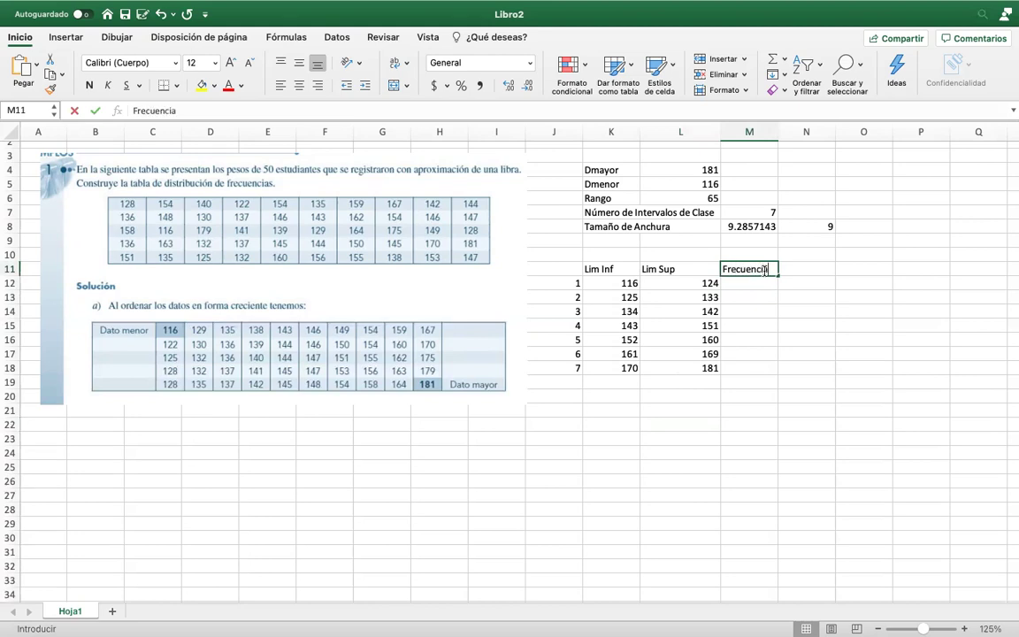
{"action": "key", "text": "Return"}
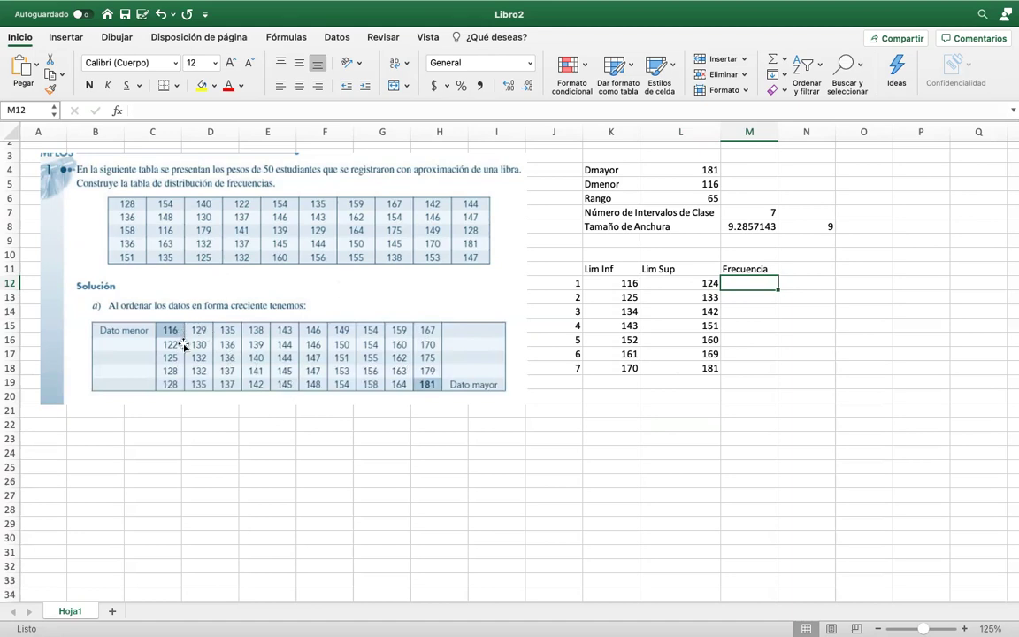
Step: Enter the frequencies 2, 7, 11 and 13 for class intervals 1 to 4 in cells M12 to M15
{"action": "type", "text": "2"}
{"action": "key", "text": "Return"}
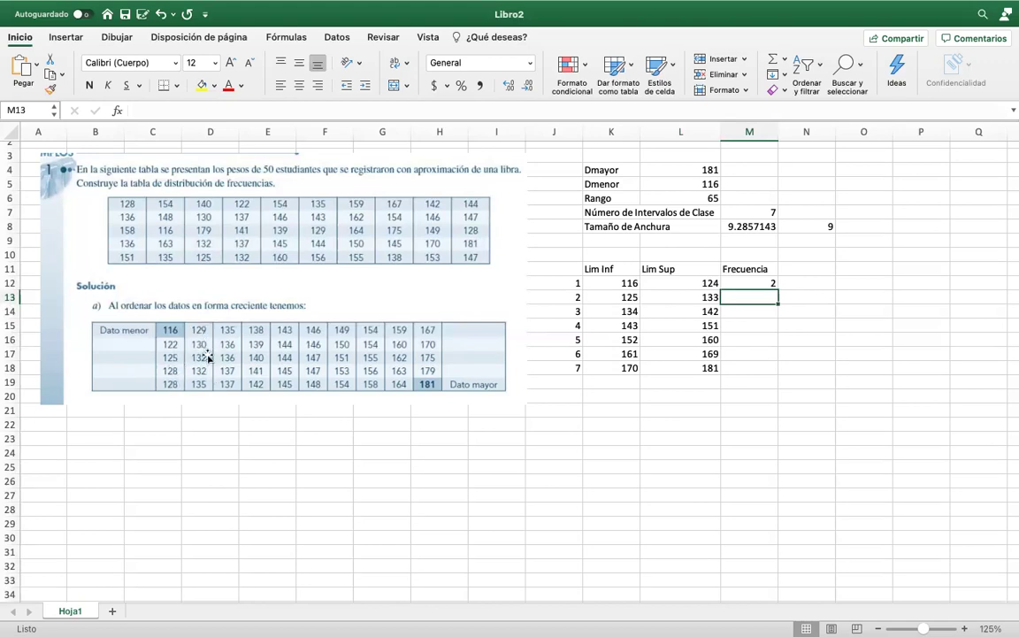
{"action": "type", "text": "7"}
{"action": "key", "text": "Return"}
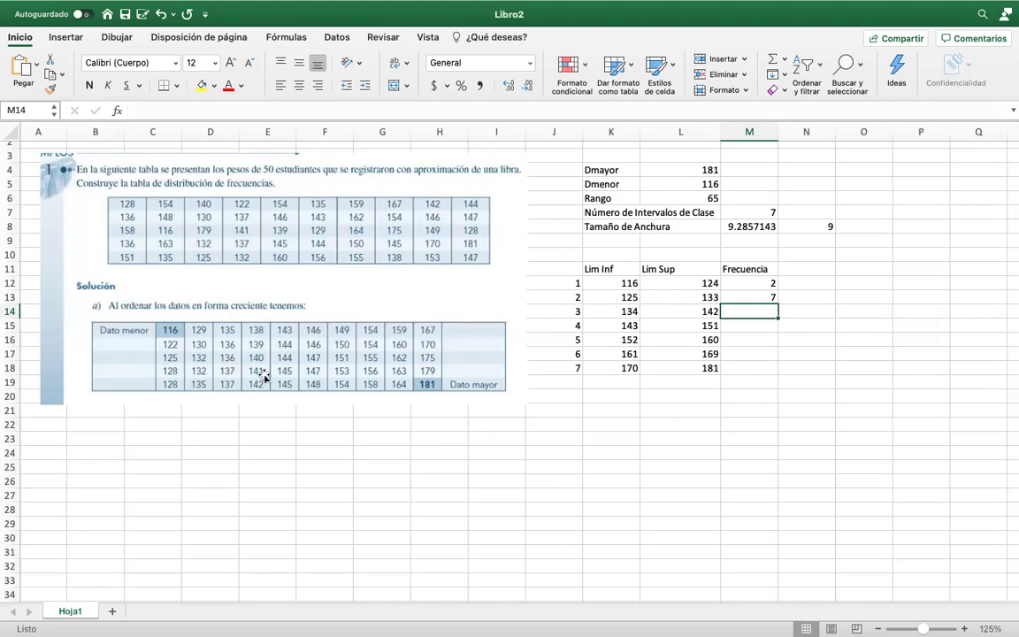
{"action": "type", "text": "11"}
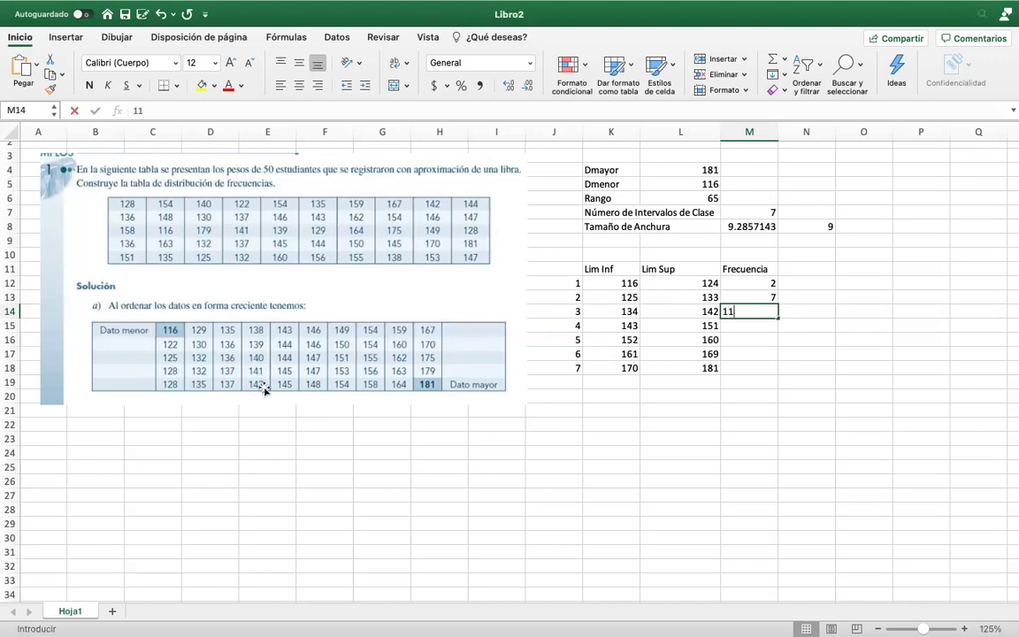
{"action": "key", "text": "Return"}
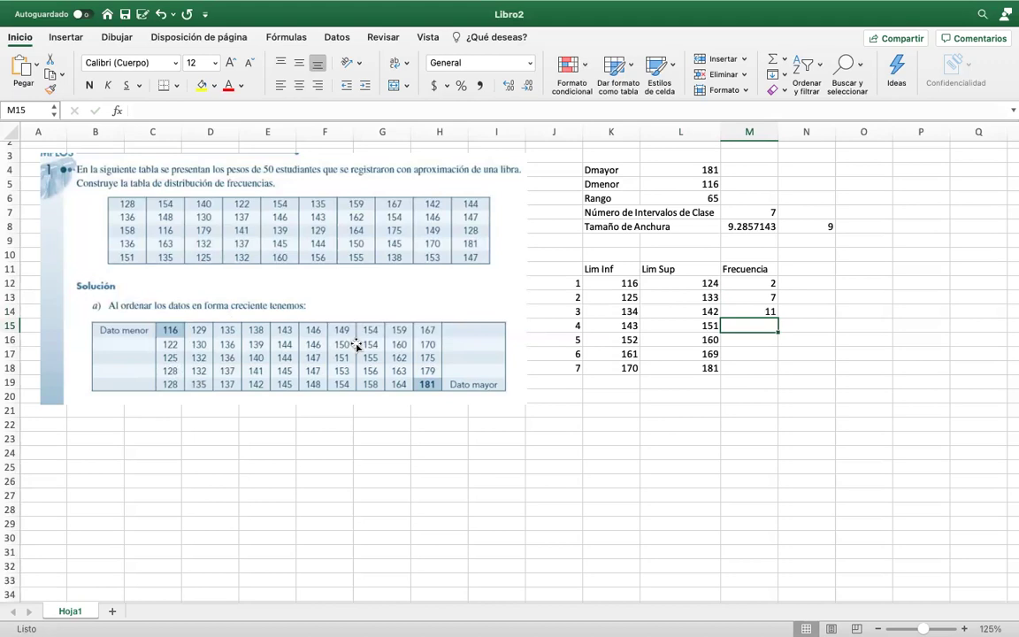
{"action": "type", "text": "13"}
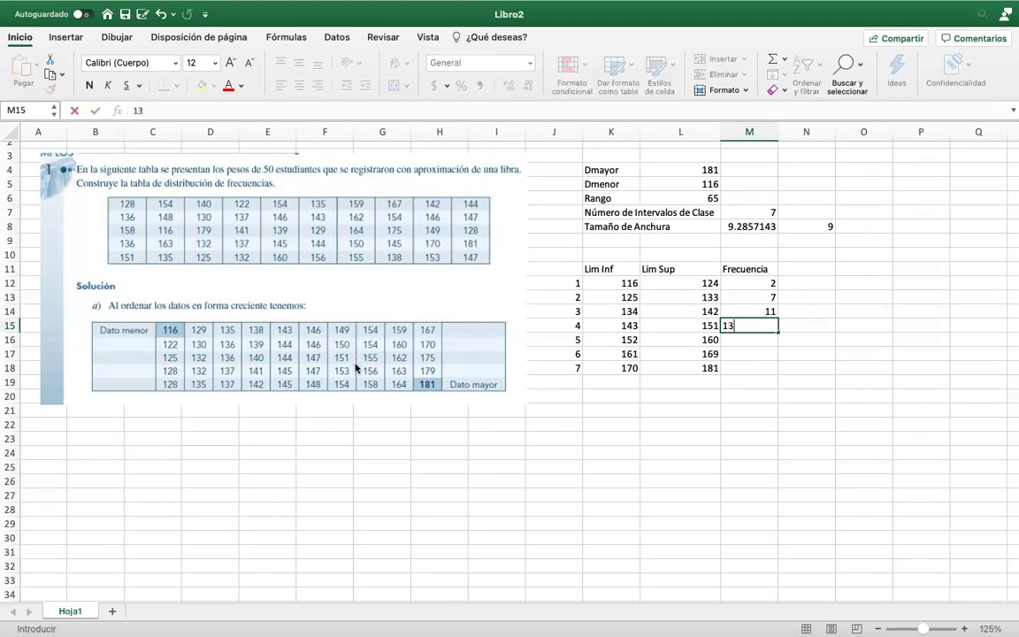
{"action": "key", "text": "Return"}
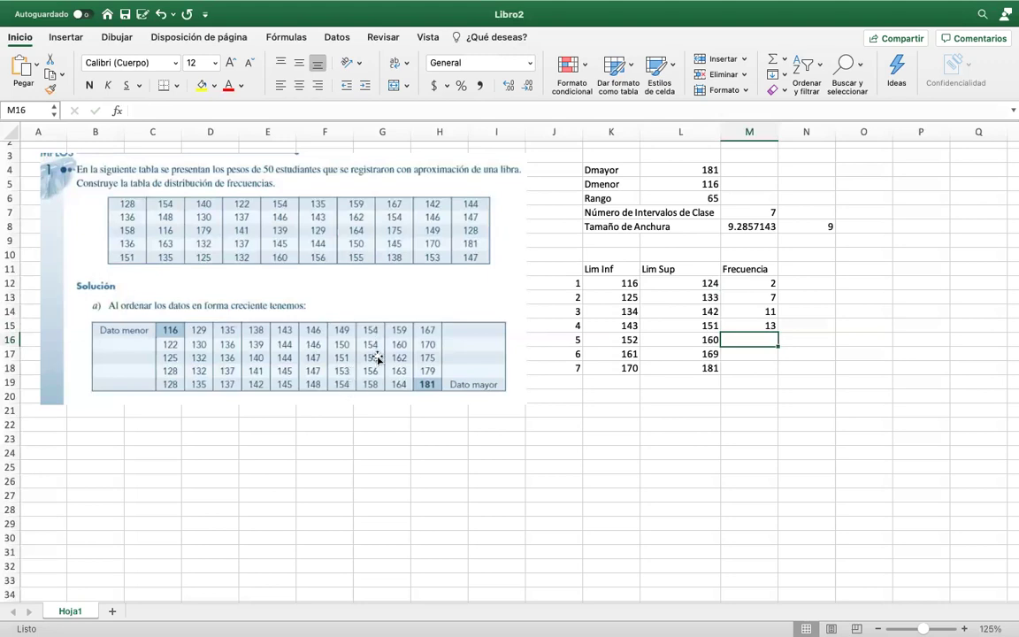
Step: Enter the frequencies 9, 4 and 4 for class intervals 5 to 7 in cells M16 to M18
{"action": "type", "text": "9"}
{"action": "key", "text": "Return"}
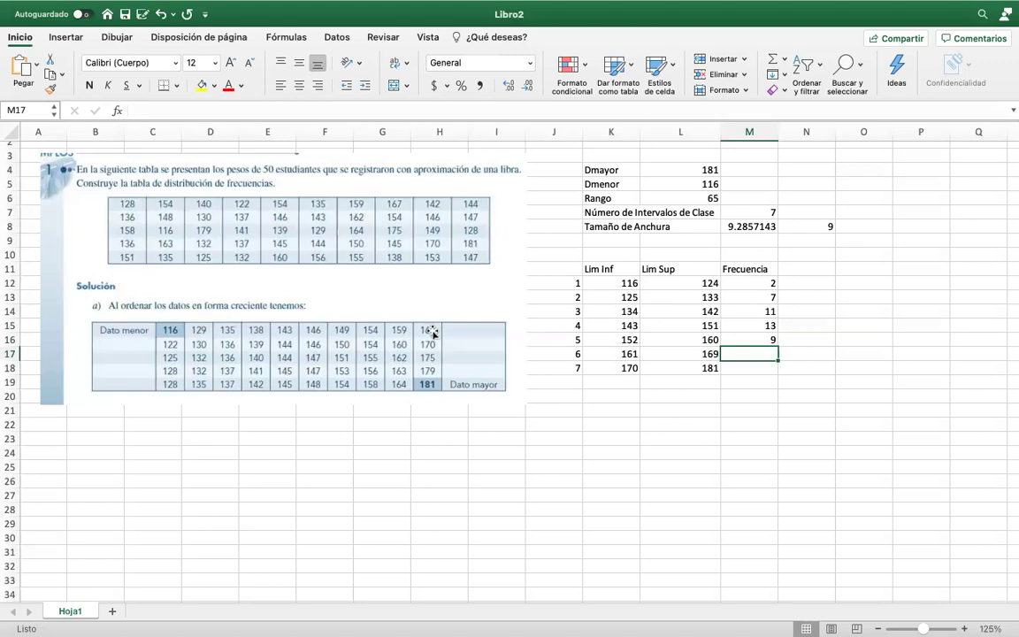
{"action": "type", "text": "4"}
{"action": "key", "text": "Return"}
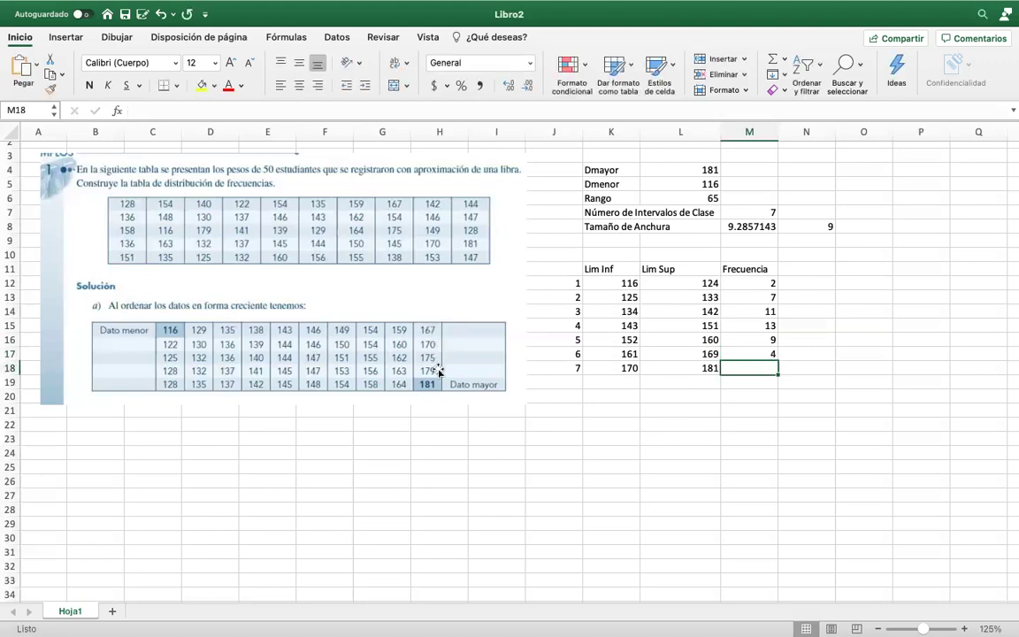
{"action": "type", "text": "4"}
{"action": "key", "text": "Return"}
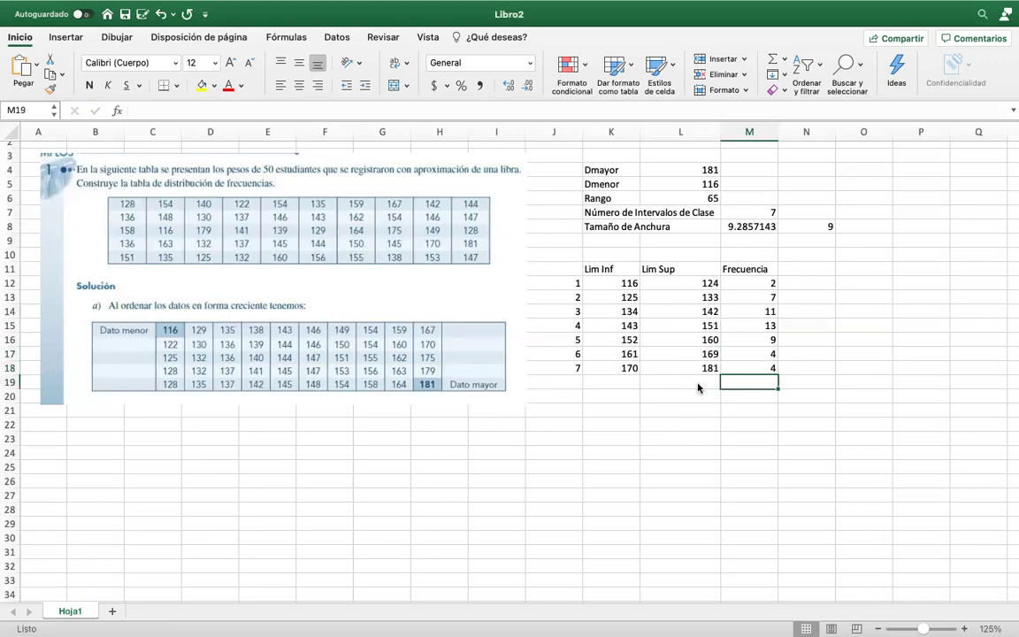
Step: Total the Frecuencia column in M19 with a SUMA formula over cells M12 to M18
{"action": "type", "text": "="}
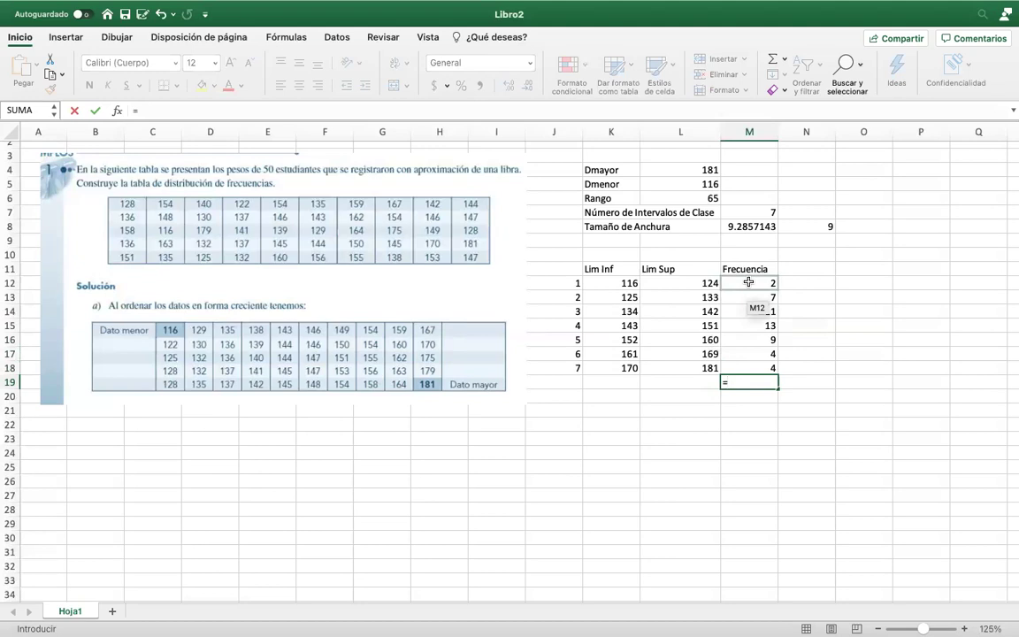
{"action": "type", "text": "suma("}
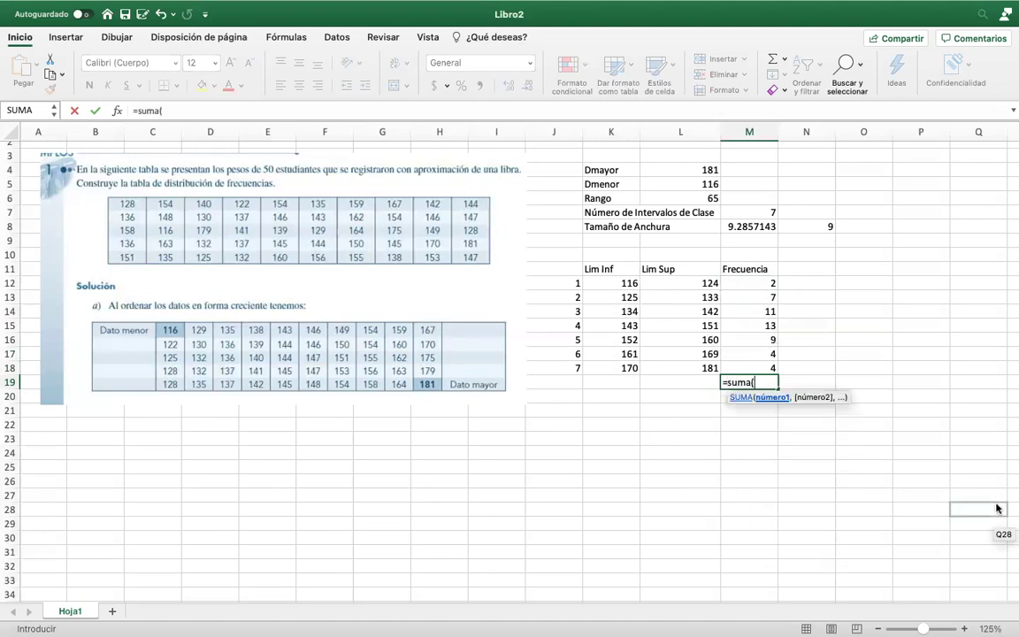
{"action": "left_click_drag", "start_coordinate": [747, 283], "coordinate": [739, 367]}
{"action": "key", "text": "Return"}
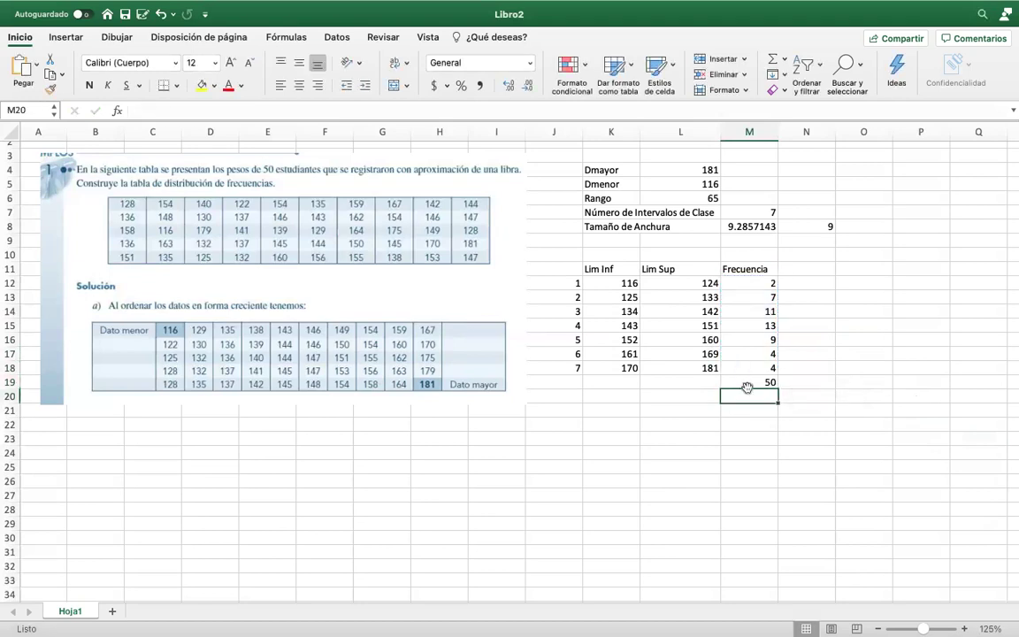
{"action": "left_click", "coordinate": [748, 382]}
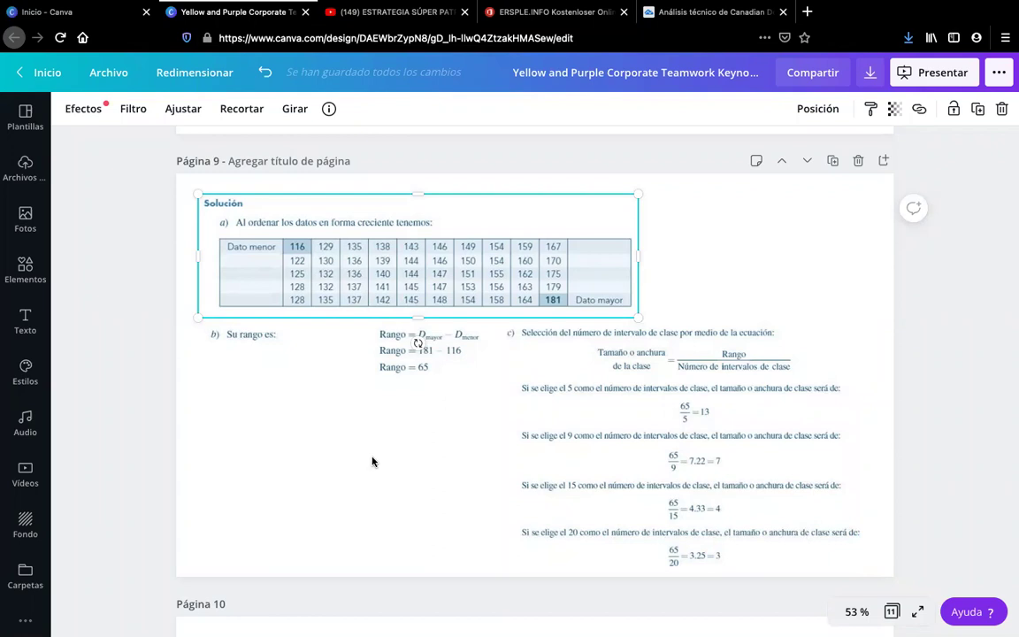
Step: Switch to the Canva design, present it full screen from page 9 and advance to the frequency distribution table on page 11
{"action": "left_click", "coordinate": [841, 323]}
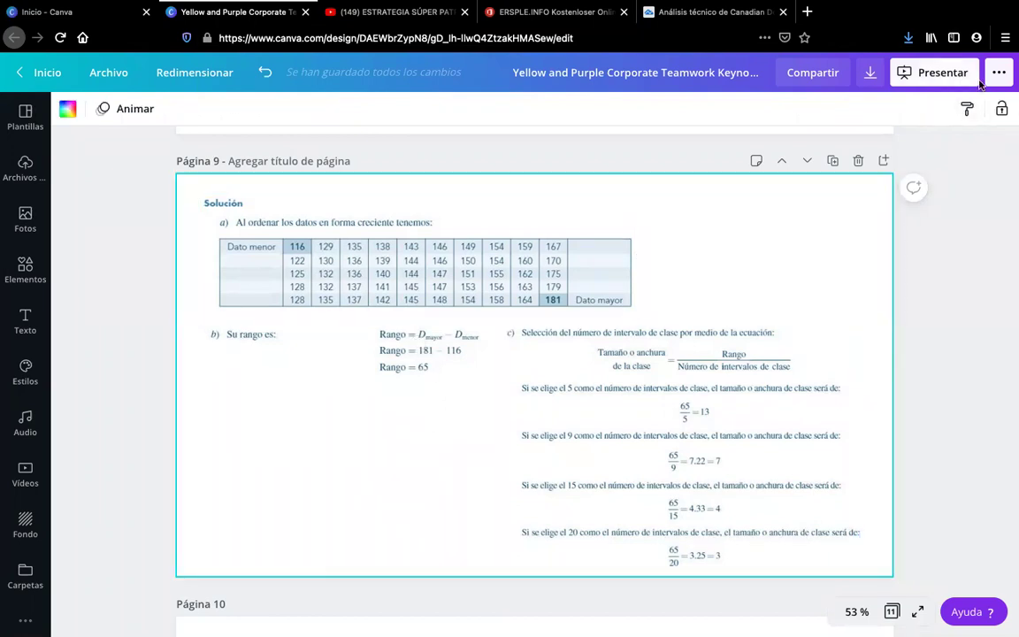
{"action": "left_click", "coordinate": [942, 72]}
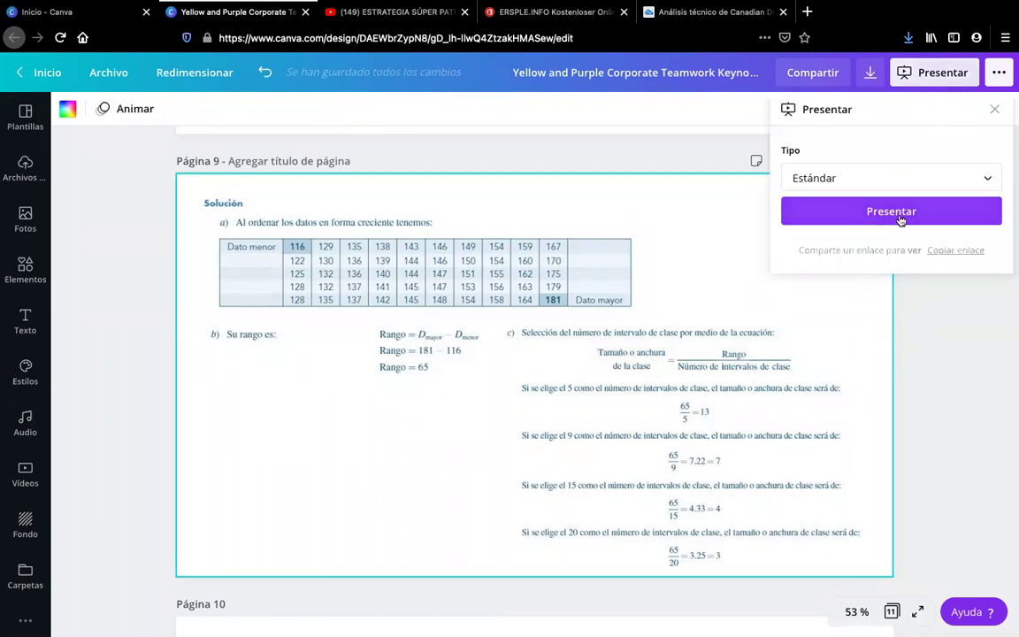
{"action": "left_click", "coordinate": [895, 212]}
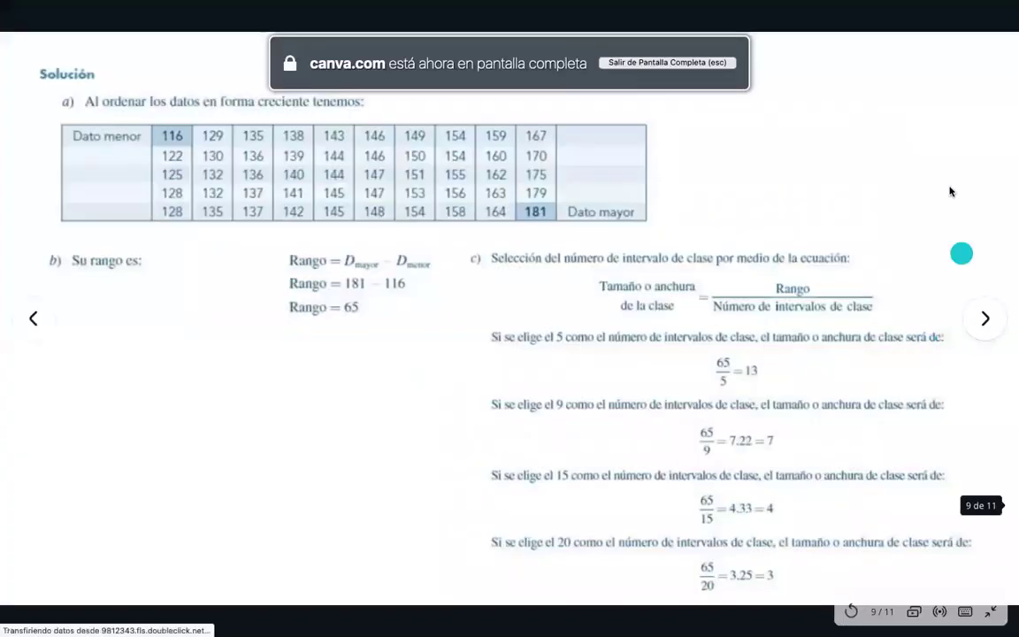
{"action": "left_click", "coordinate": [986, 319]}
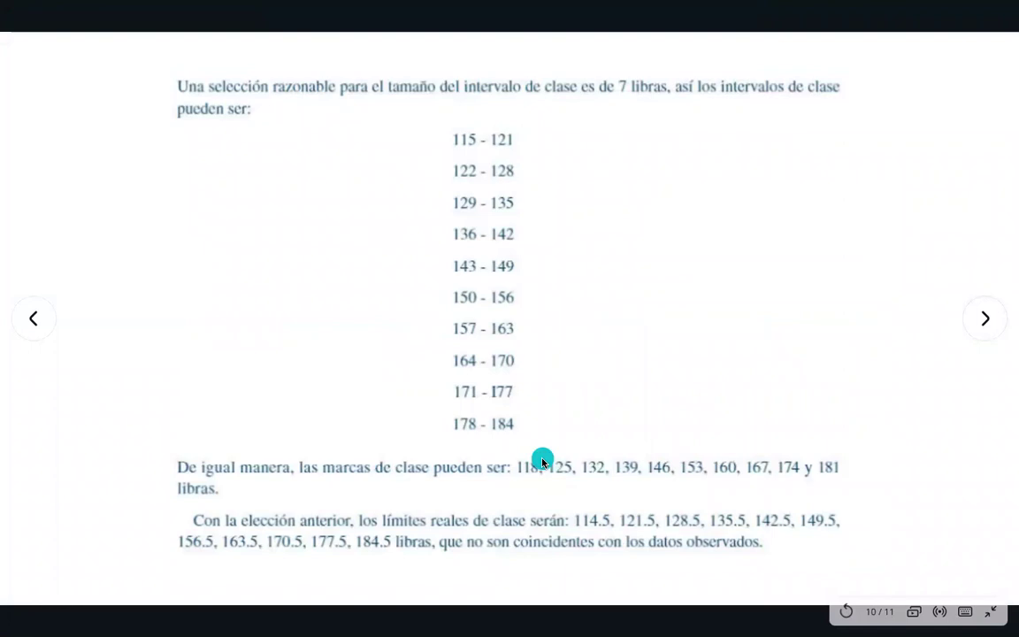
{"action": "left_click", "coordinate": [987, 323]}
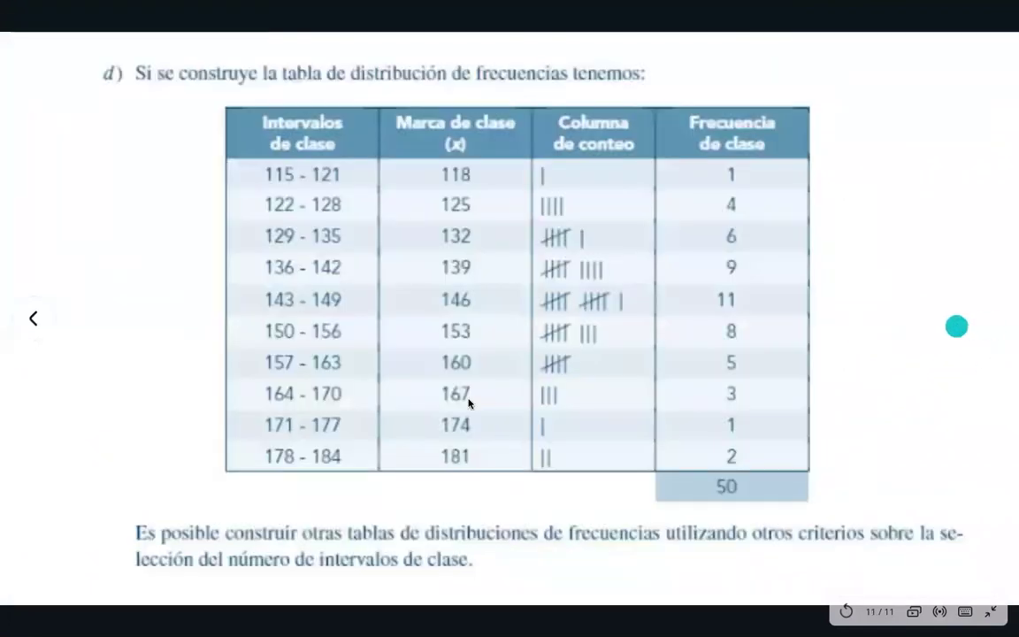